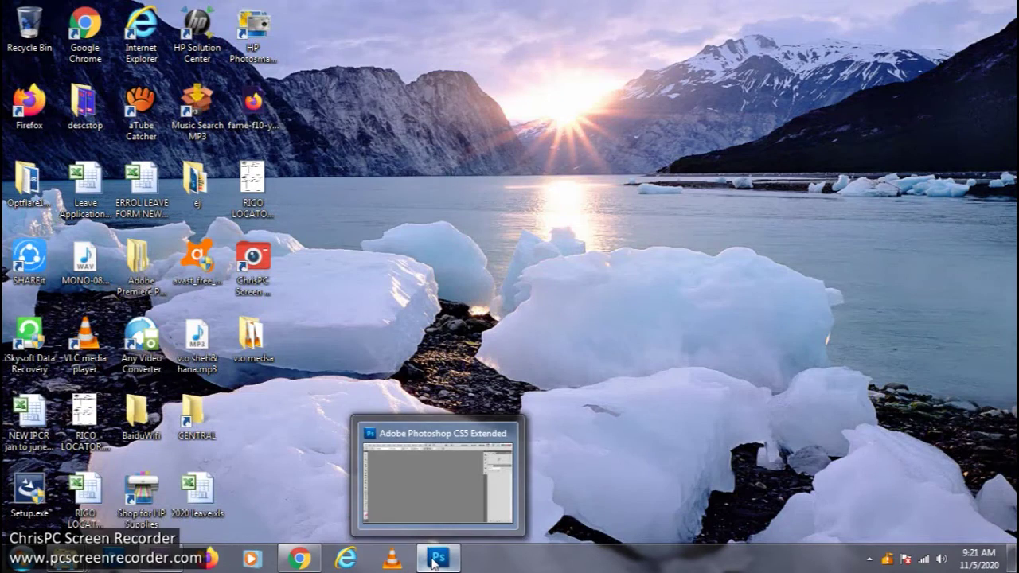
Step: Restore Photoshop, show the Layers panel via Window > Layers, and start a new document
left_click(434, 559)
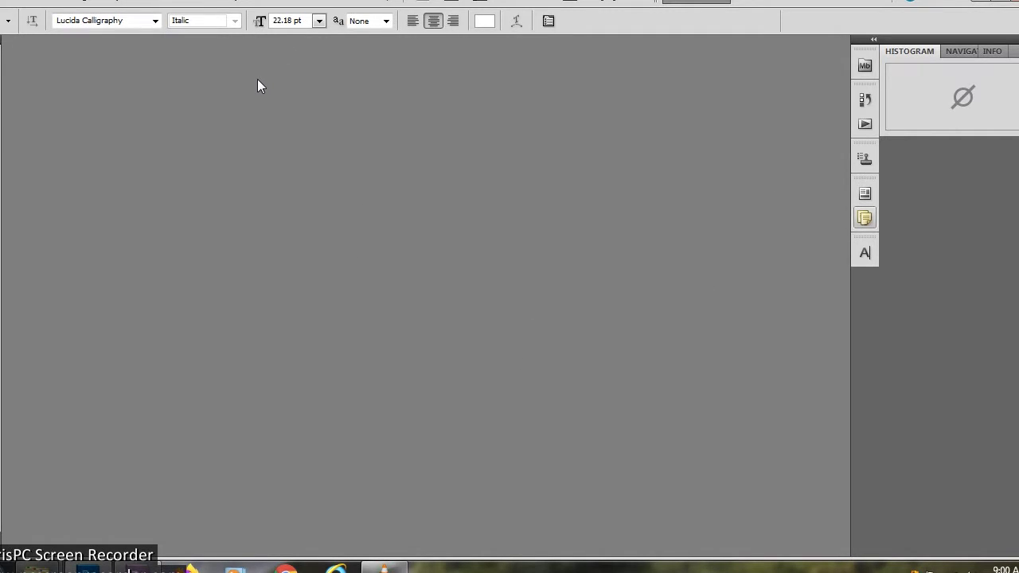
left_click(347, 1)
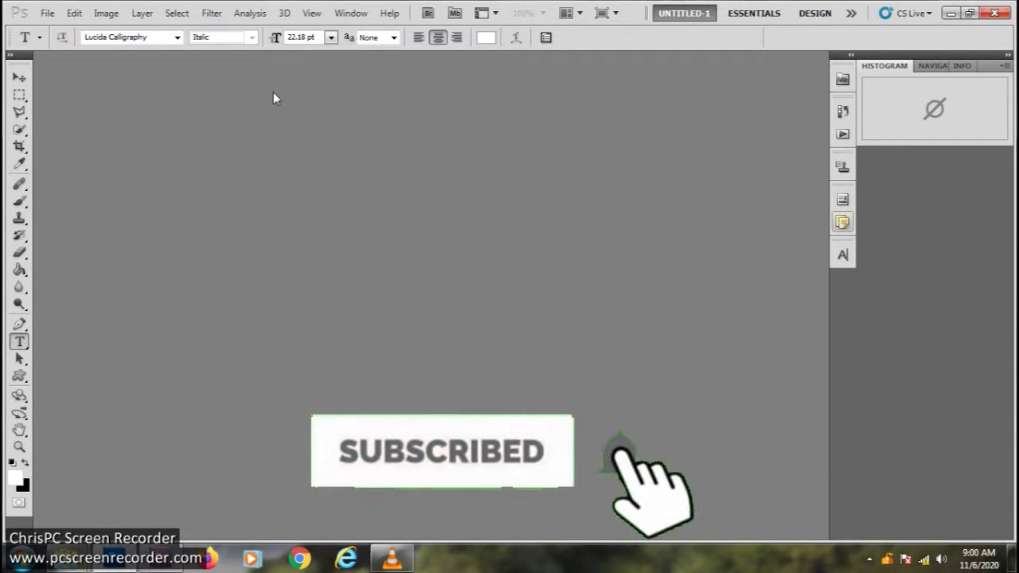
left_click(358, 17)
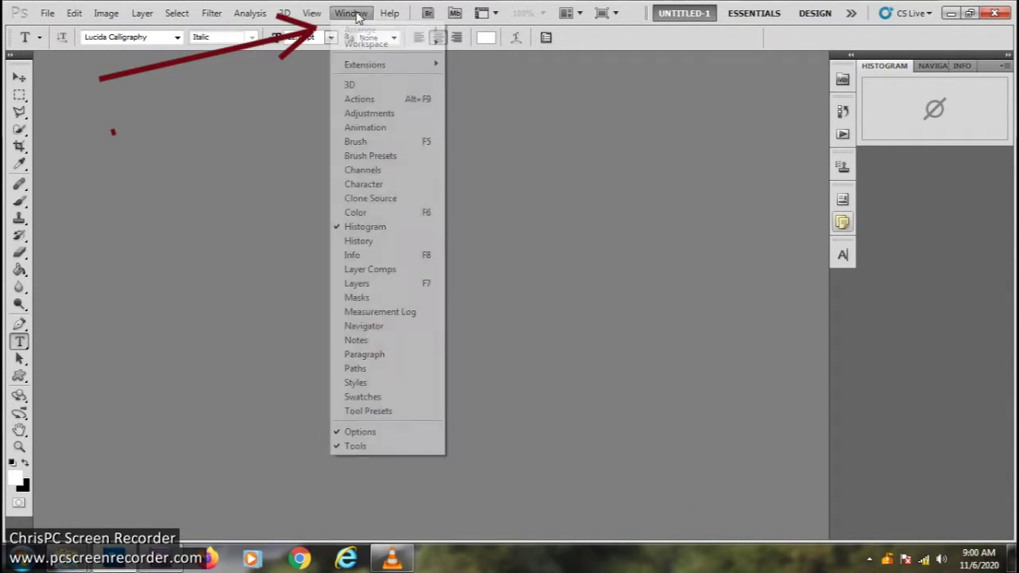
left_click(364, 287)
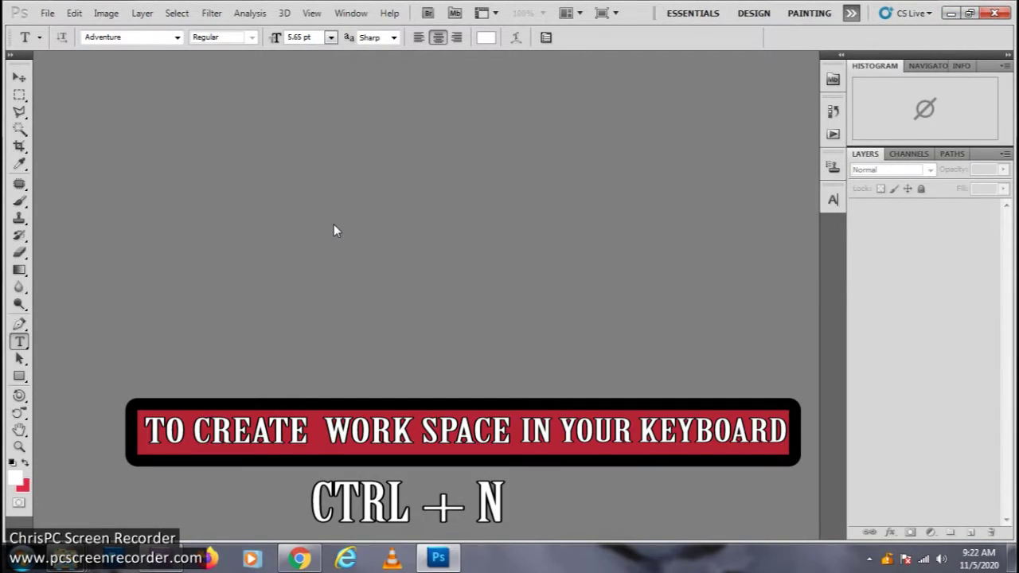
key("ctrl+n")
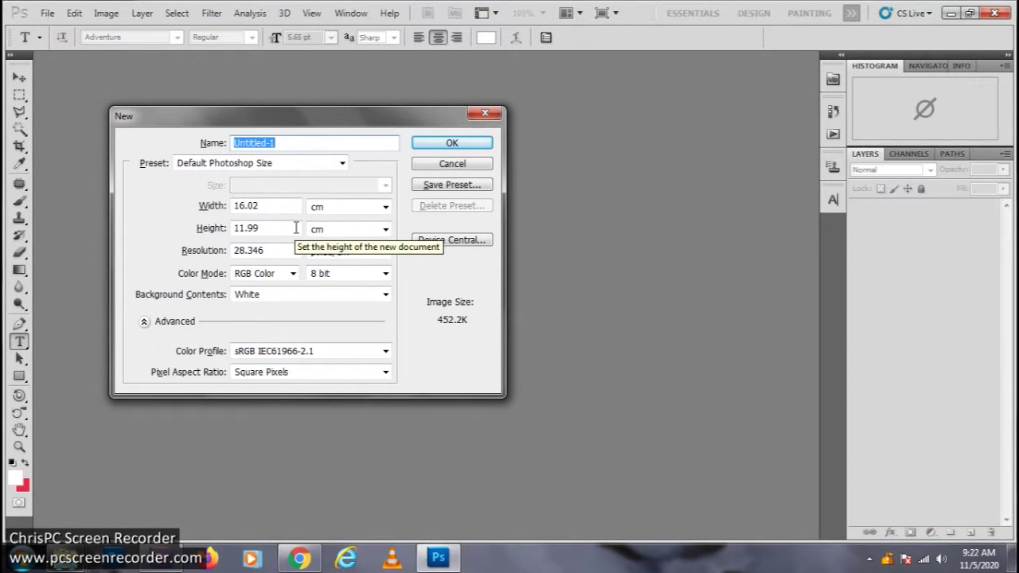
Step: Name the new document 'logo psd,png,jpg.' and keep the Default Photoshop Size preset
left_click_drag(269, 120, 358, 128)
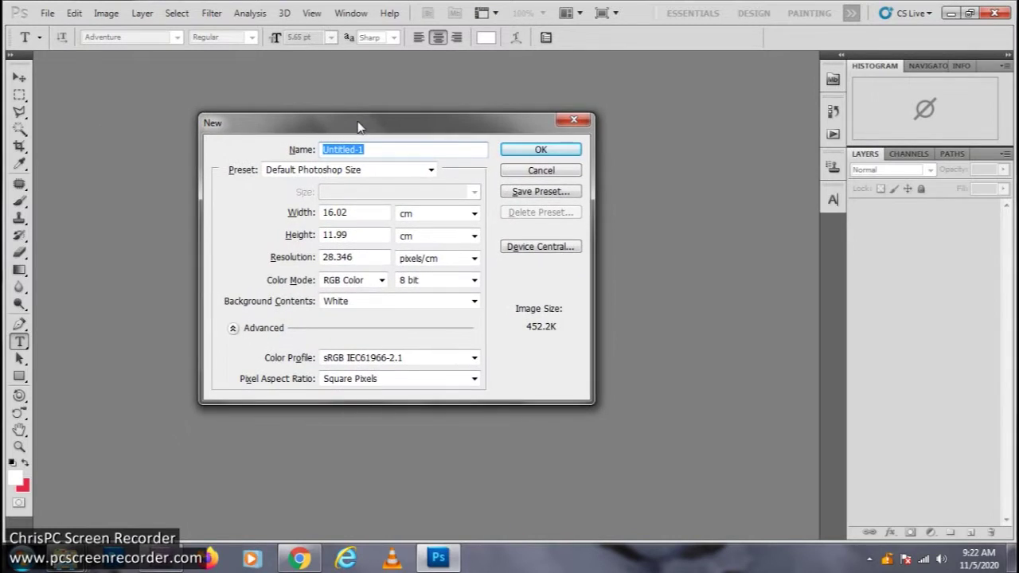
left_click(385, 150)
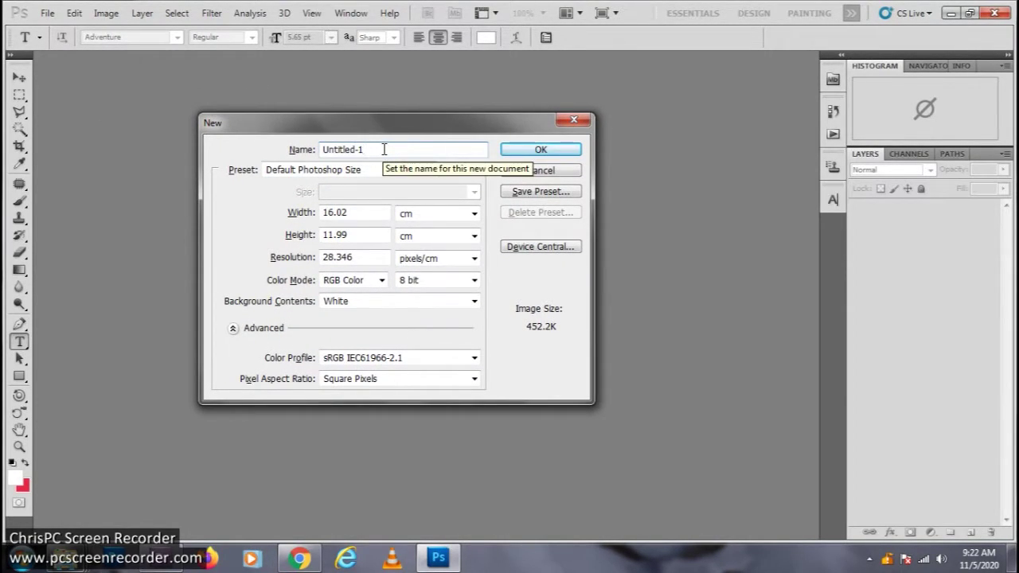
key("BackSpace")
key("BackSpace")
key("BackSpace")
key("BackSpace")
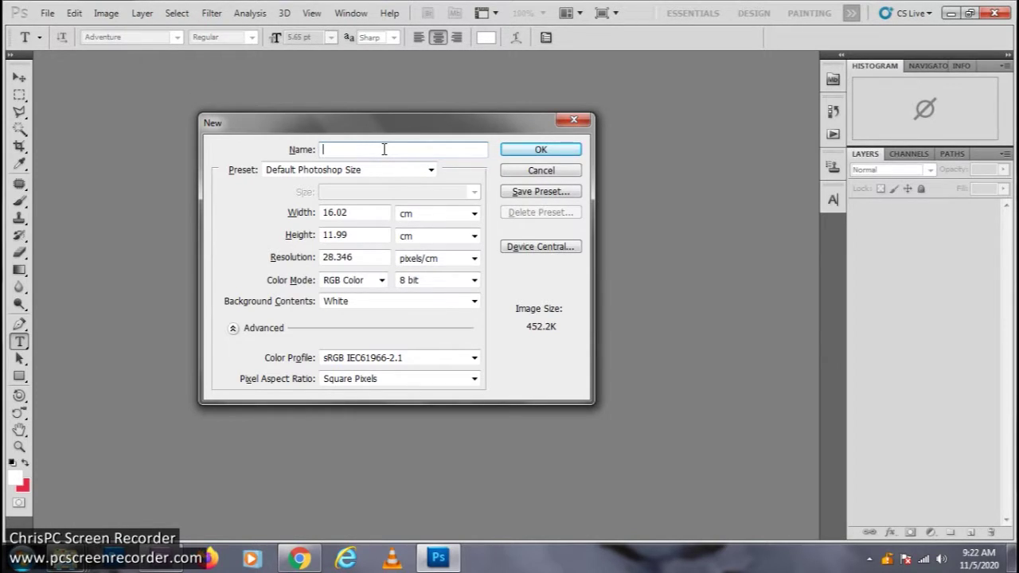
type("lo")
type("go")
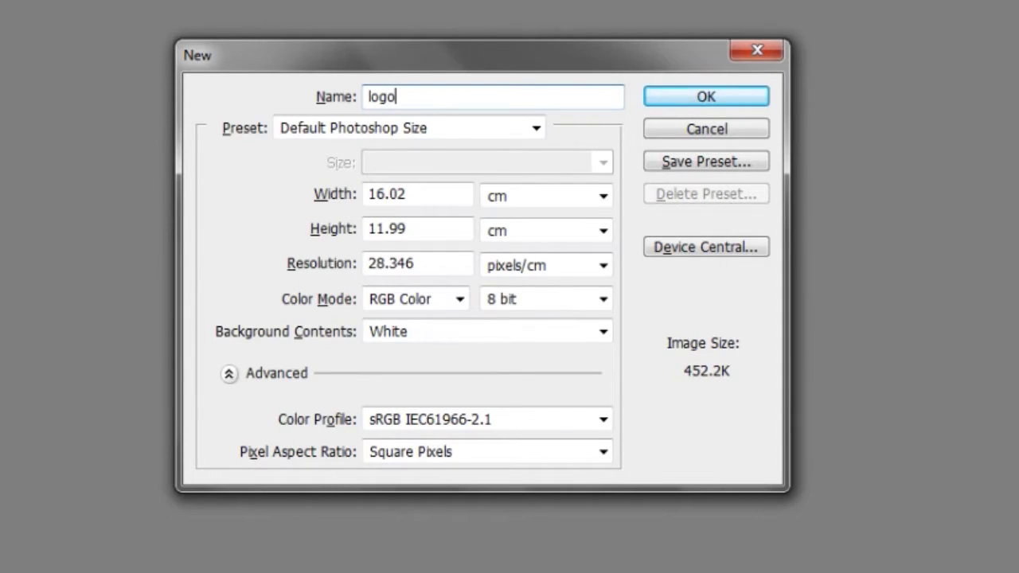
type(" psd,")
type("png,jpg")
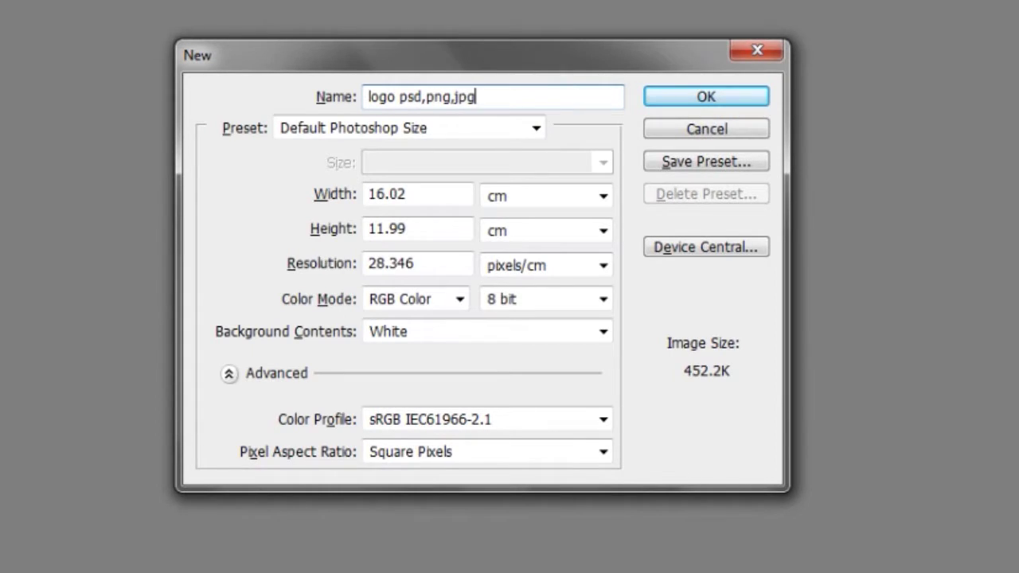
type(".")
left_click(536, 129)
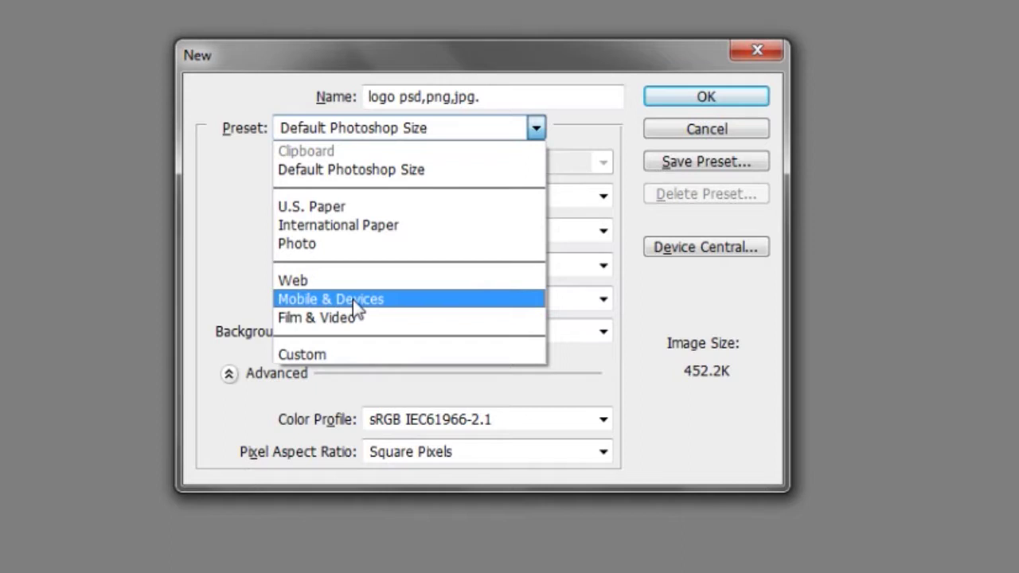
key("Home")
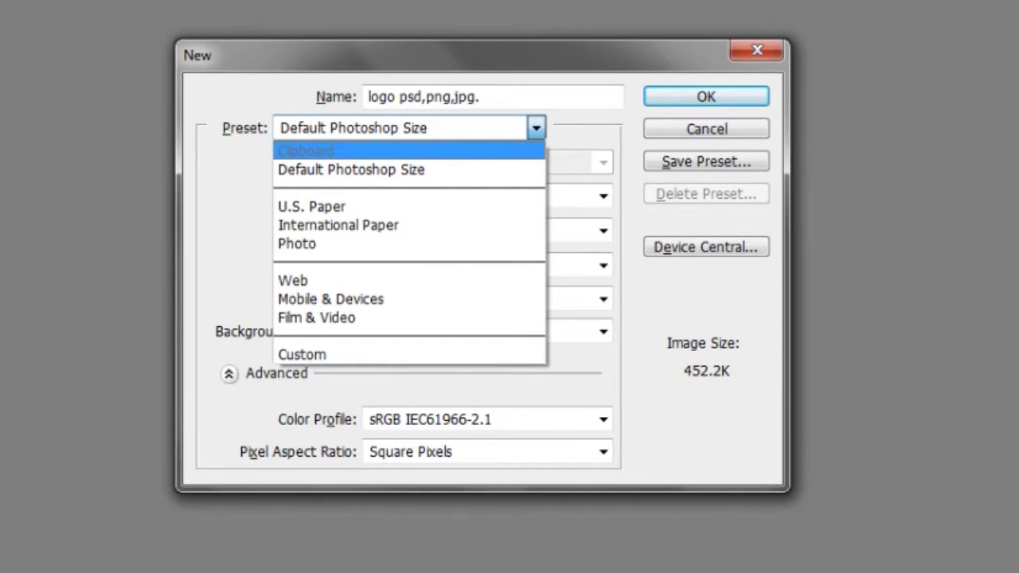
left_click(396, 180)
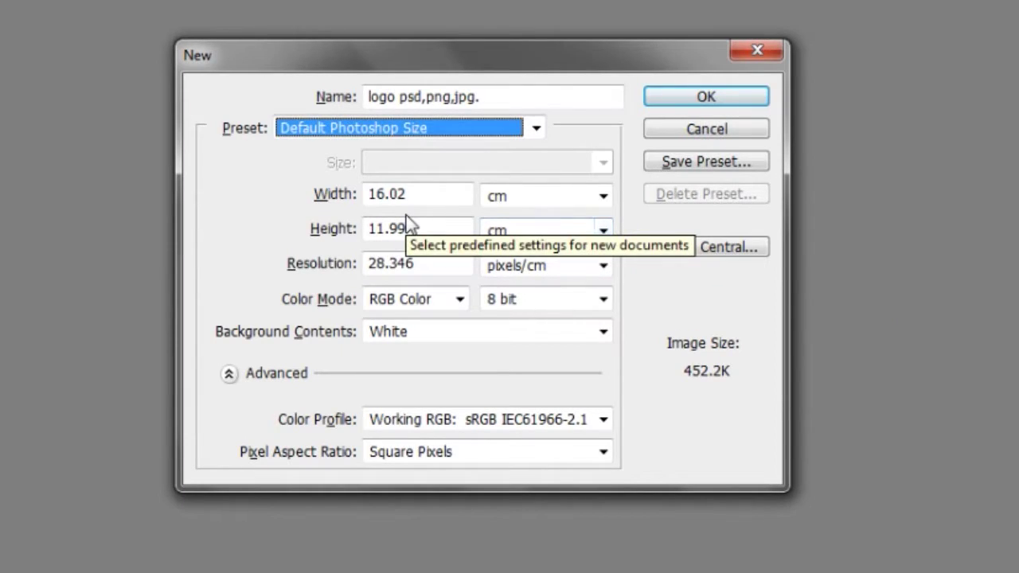
Step: Create the document at 150 × 150 pixels, giving a white canvas
left_click(605, 195)
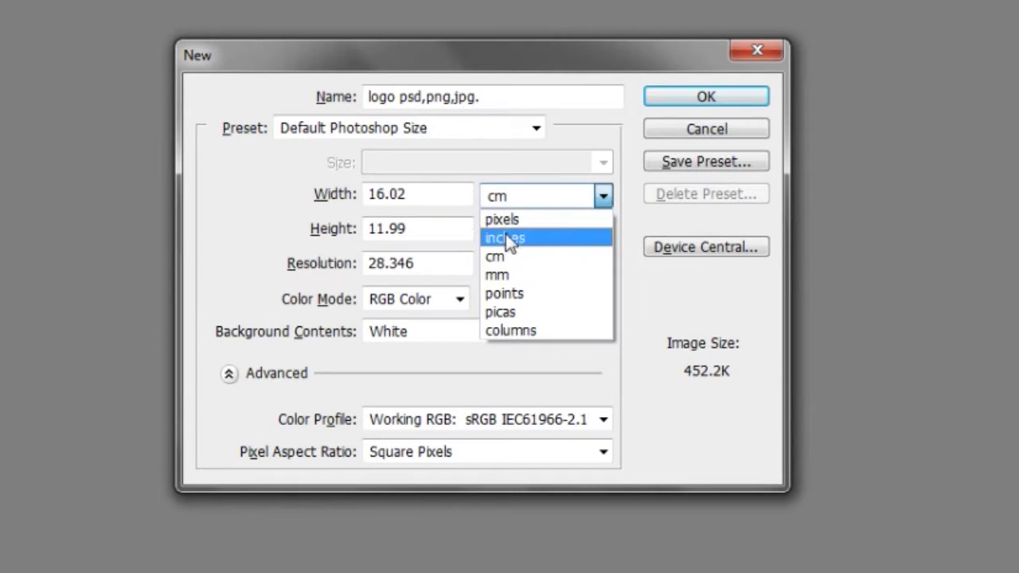
left_click(507, 219)
left_click(603, 233)
left_click(502, 251)
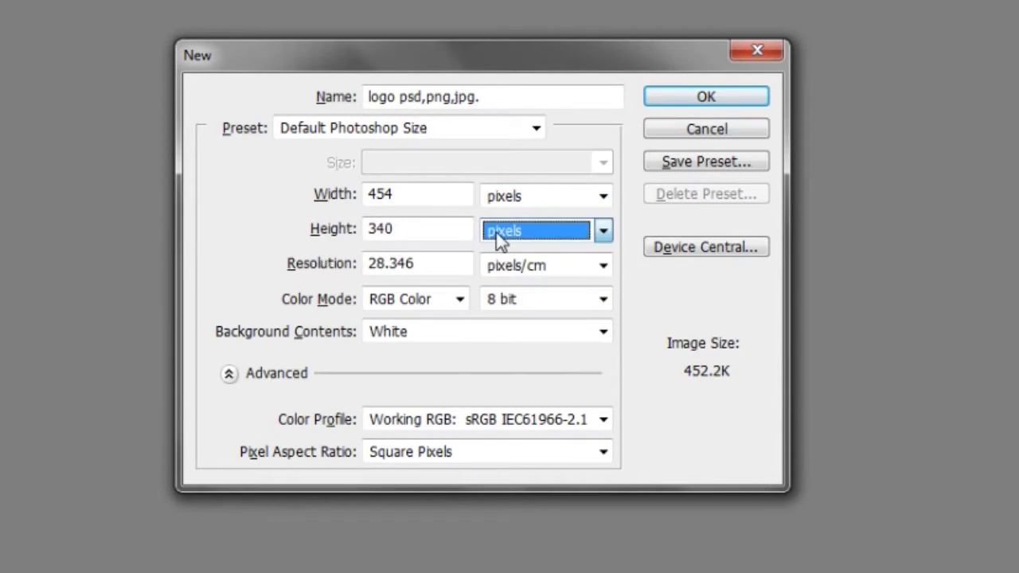
left_click(407, 197)
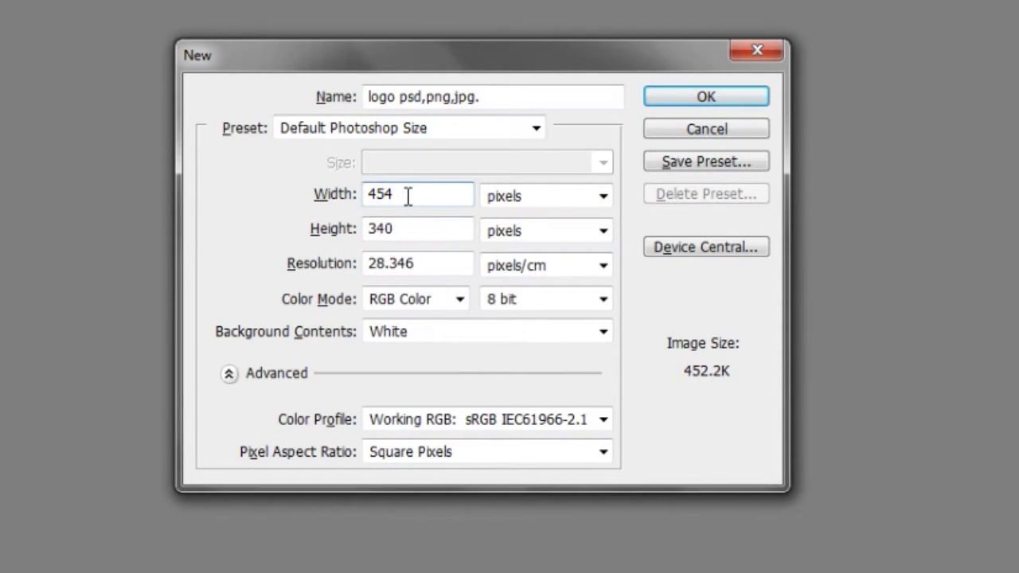
key("BackSpace")
key("BackSpace")
key("BackSpace")
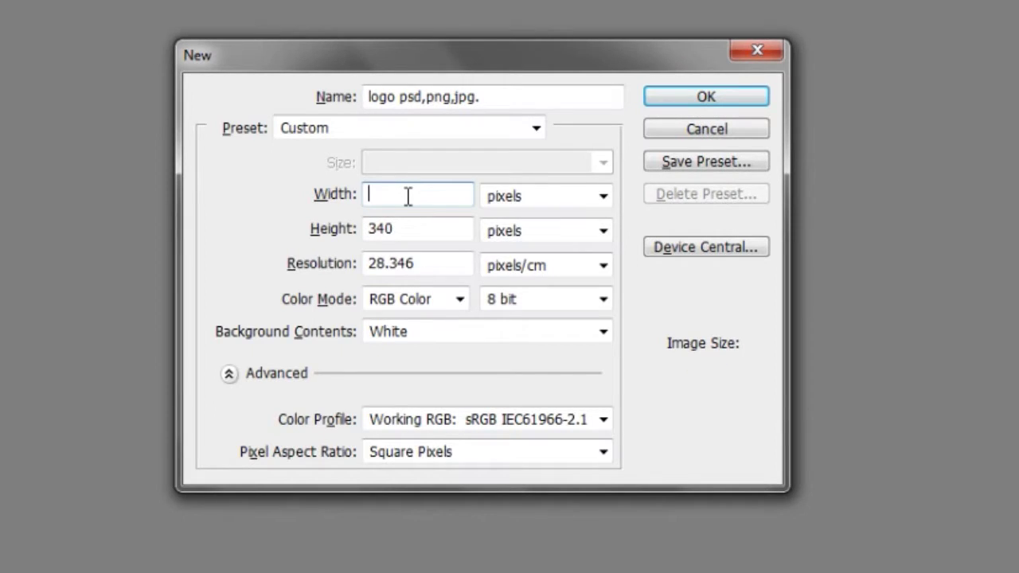
type("150")
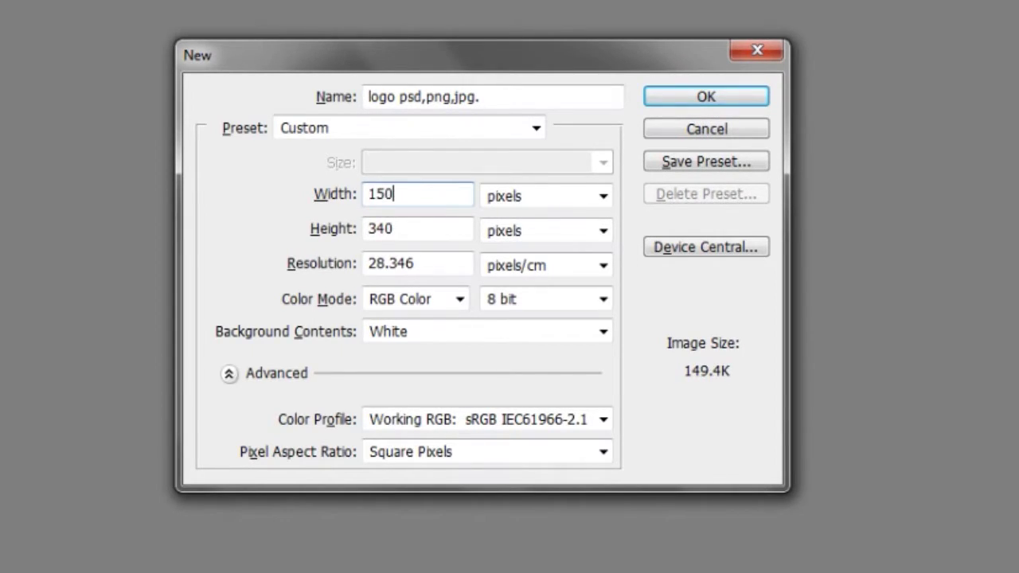
left_click(415, 227)
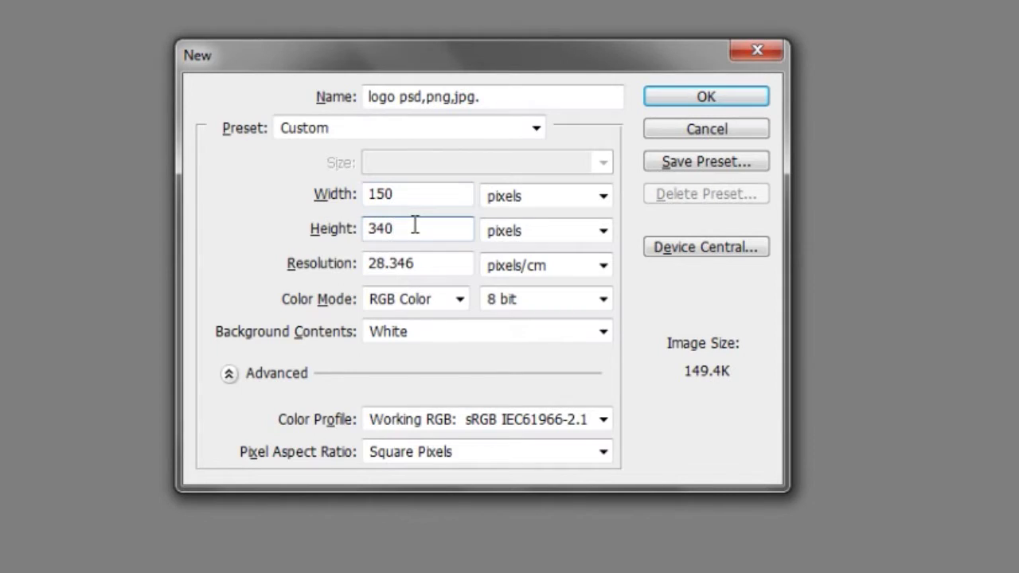
key("BackSpace")
key("BackSpace")
key("BackSpace")
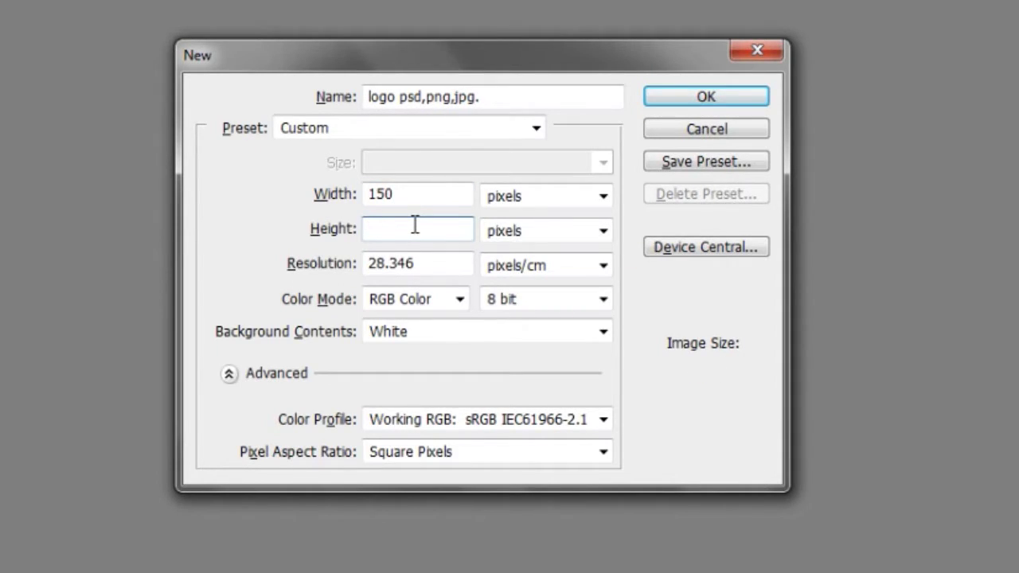
type("150")
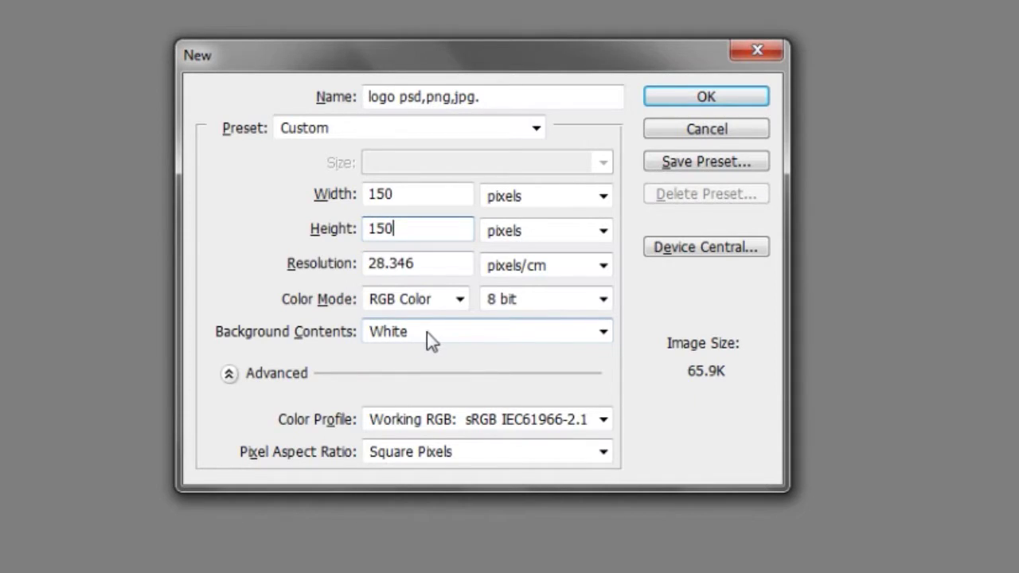
left_click(705, 96)
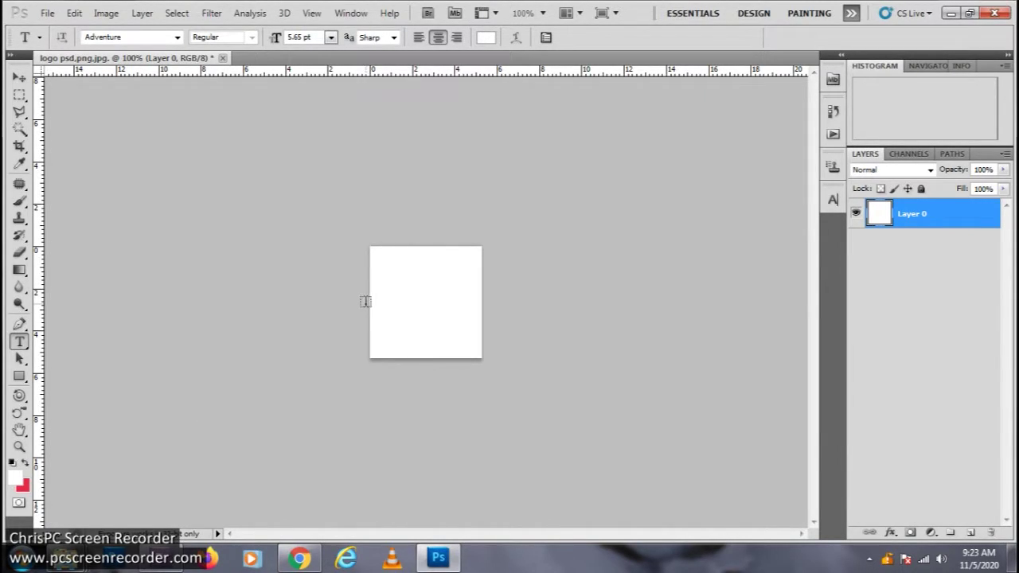
Step: Convert the Background into Layer 0 and add an empty Layer 1 above it
left_click(971, 533)
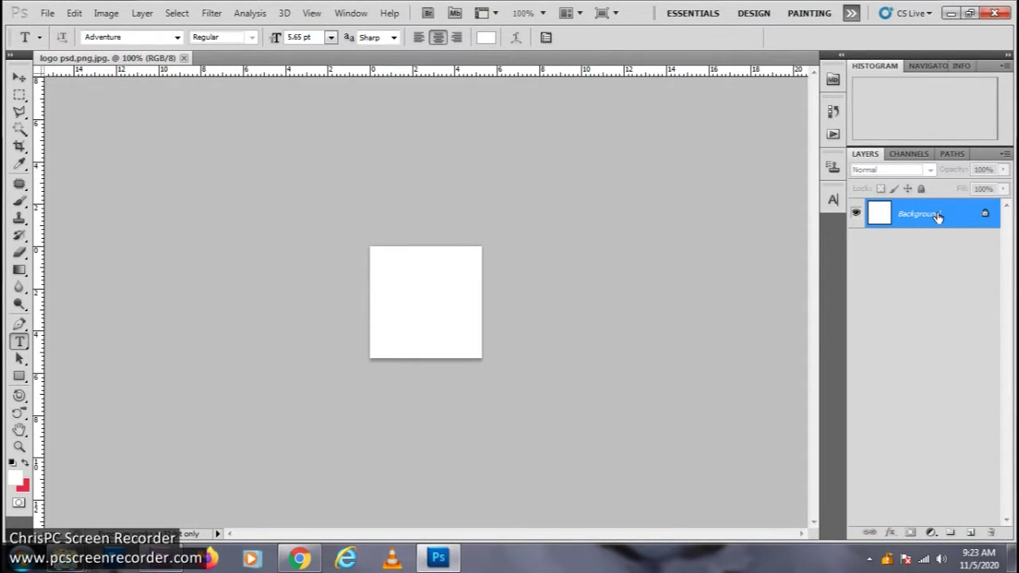
double_click(938, 216)
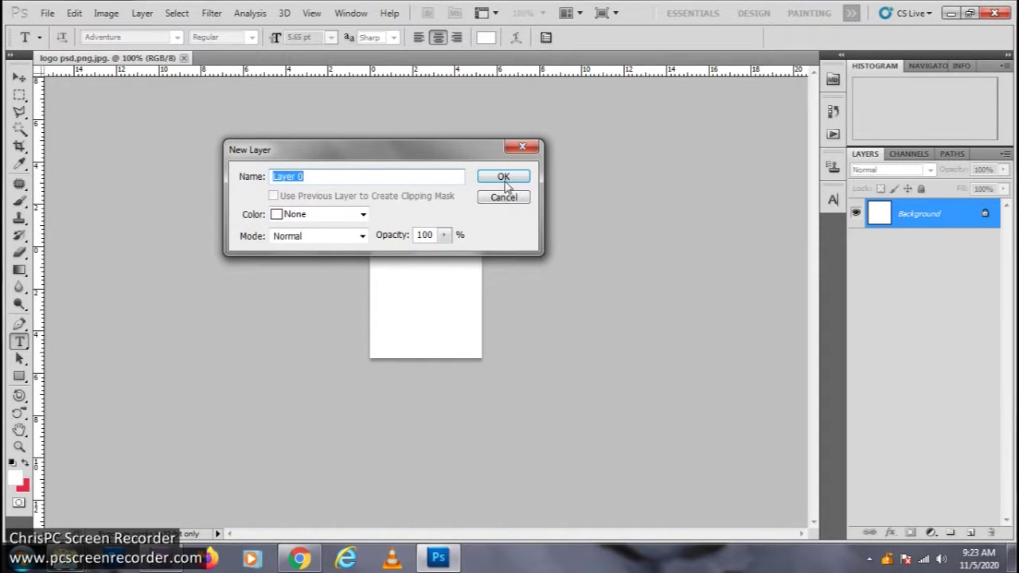
left_click(503, 178)
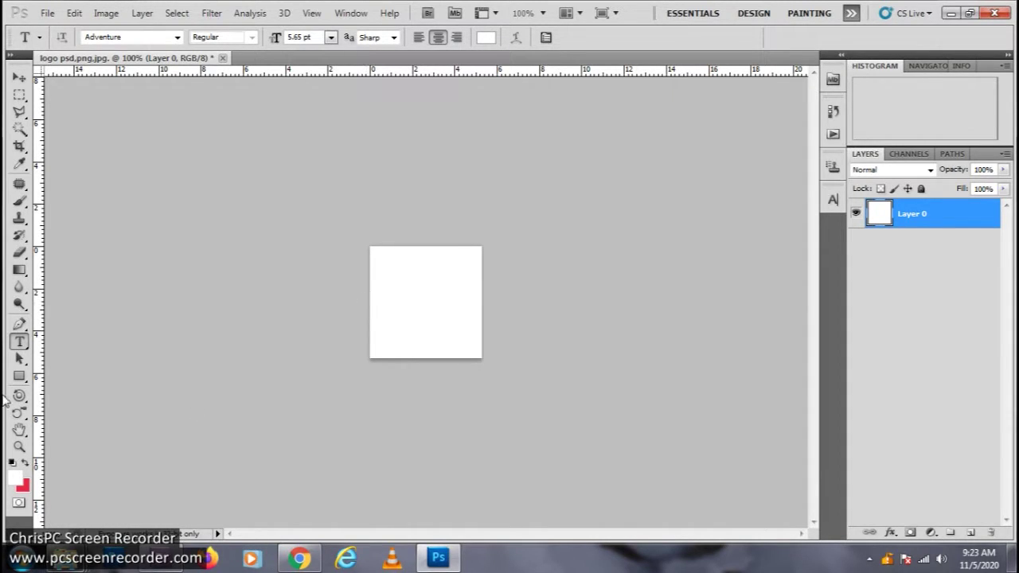
left_click(970, 533)
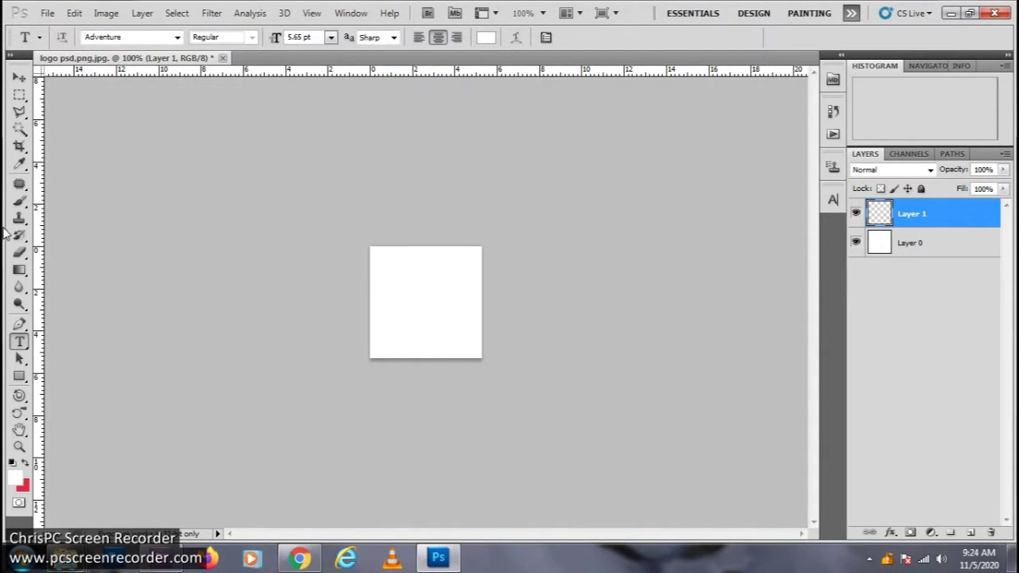
Step: Paint Bucket the canvas with light cyan #55d4eb, then add a new empty layer
left_click(23, 271)
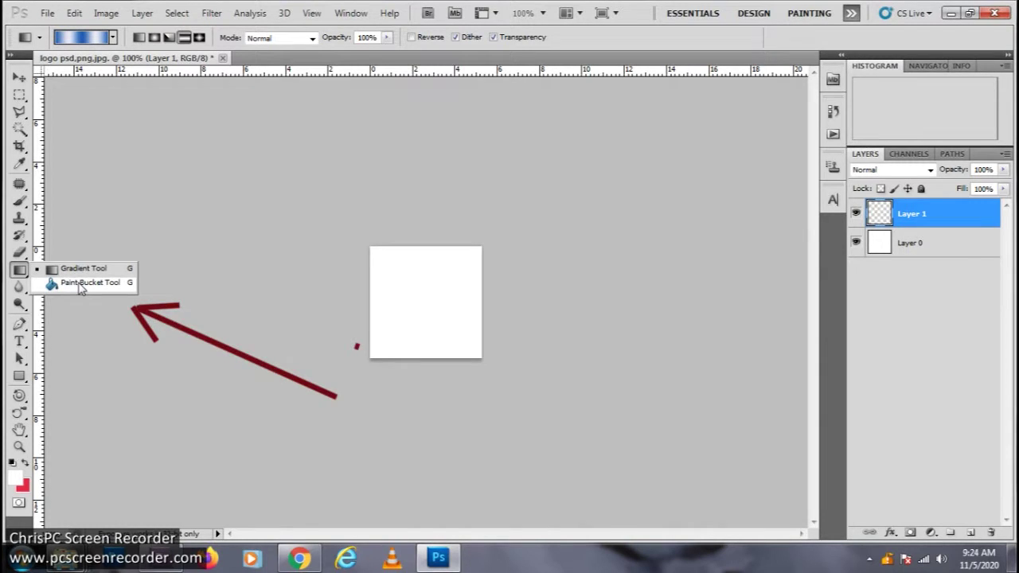
left_click(80, 283)
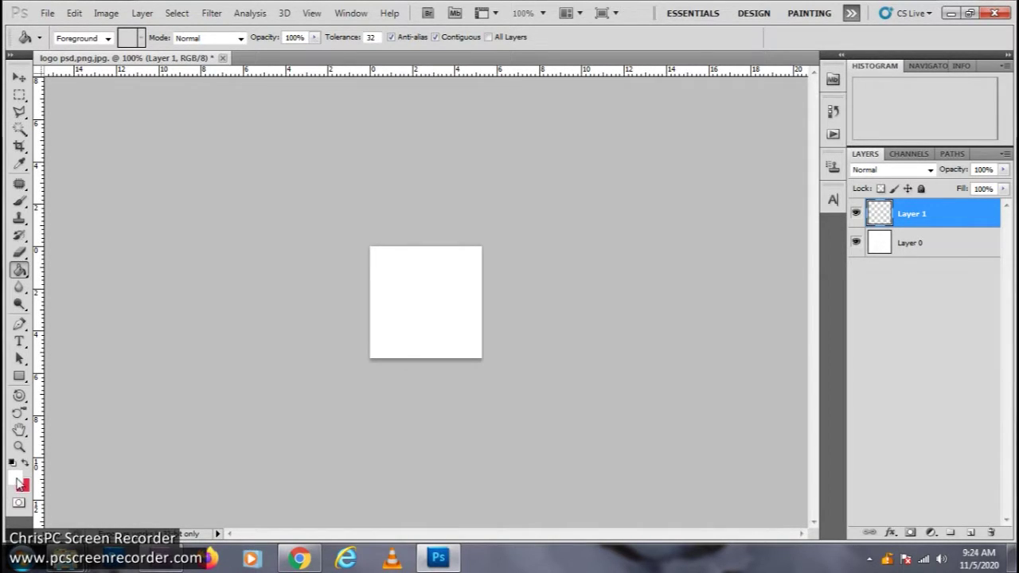
left_click(18, 481)
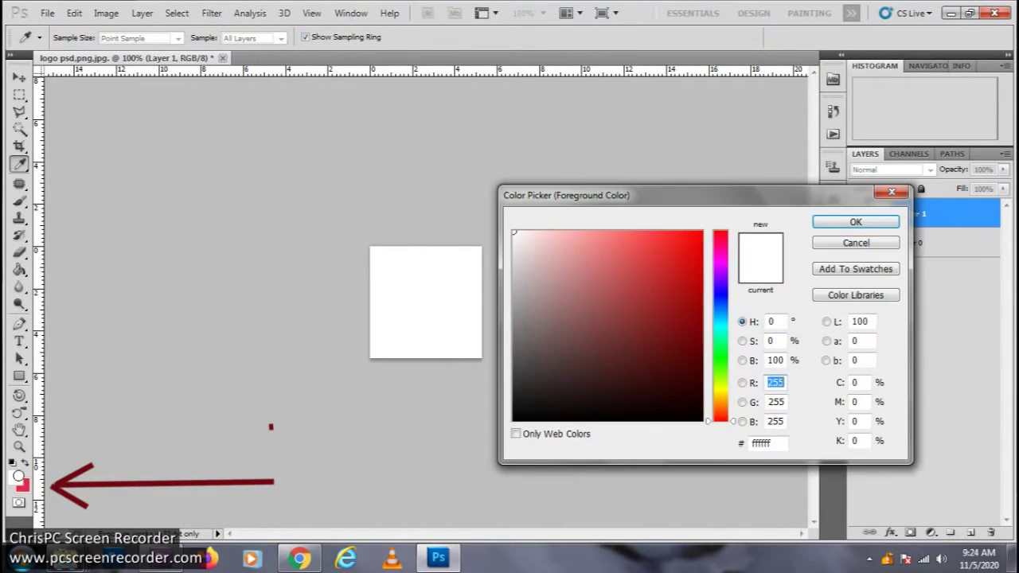
left_click(720, 321)
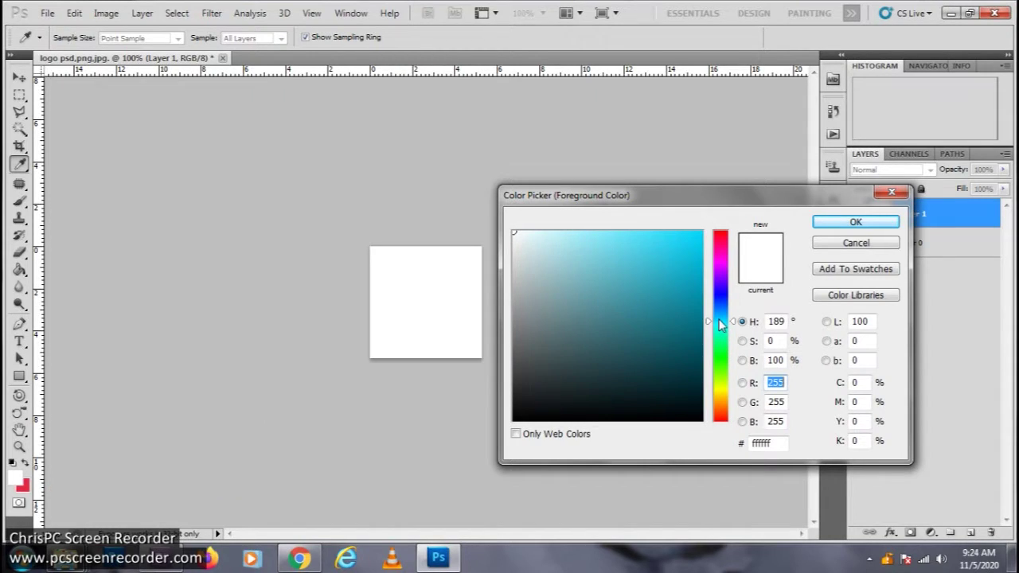
left_click(648, 250)
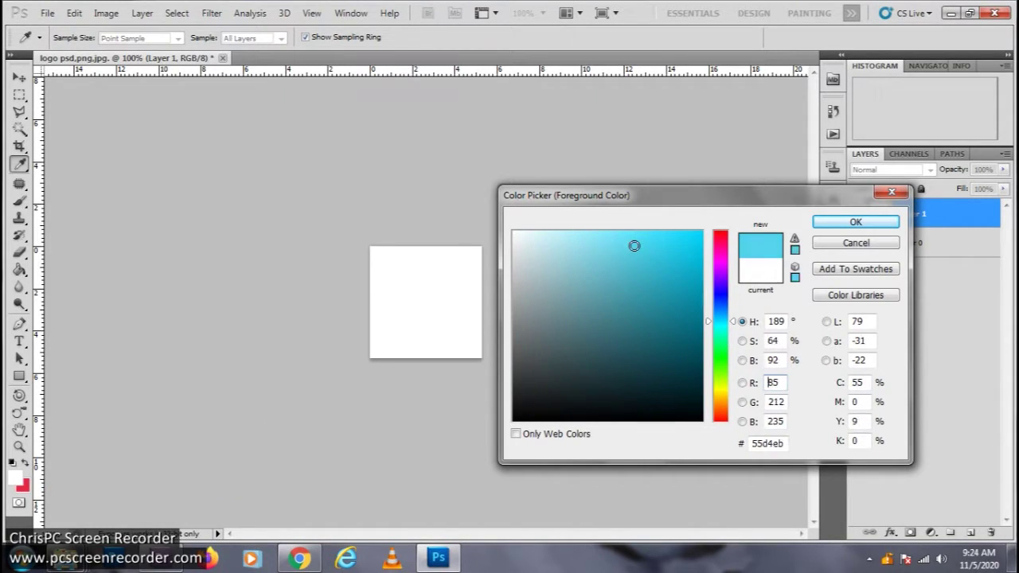
left_click(856, 222)
key("g")
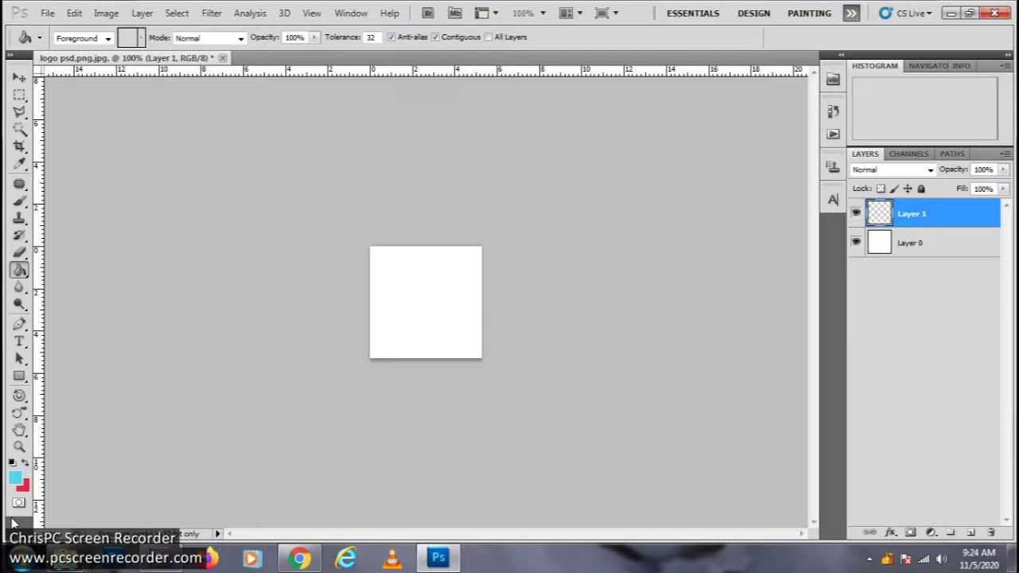
left_click(404, 288)
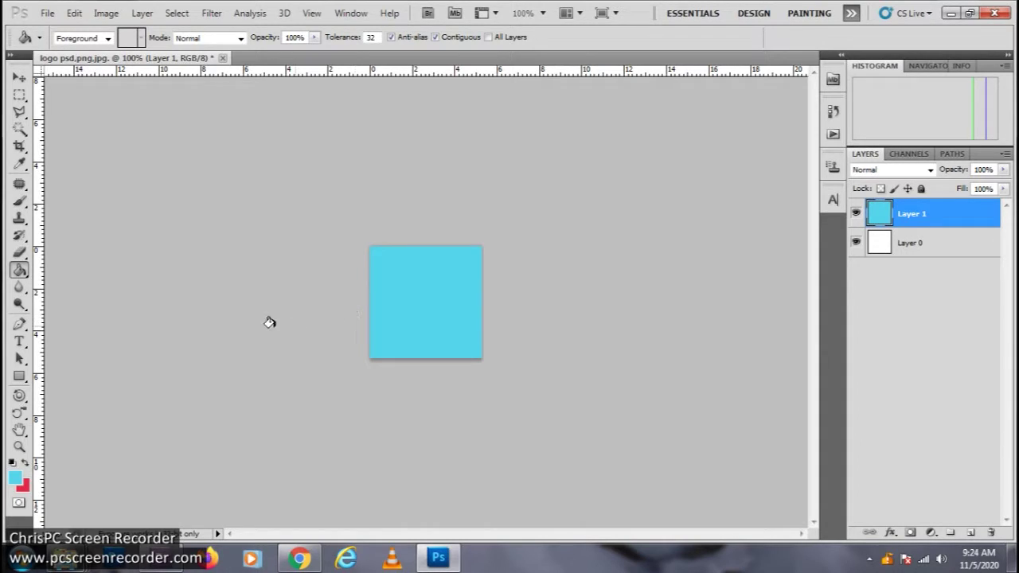
left_click(971, 532)
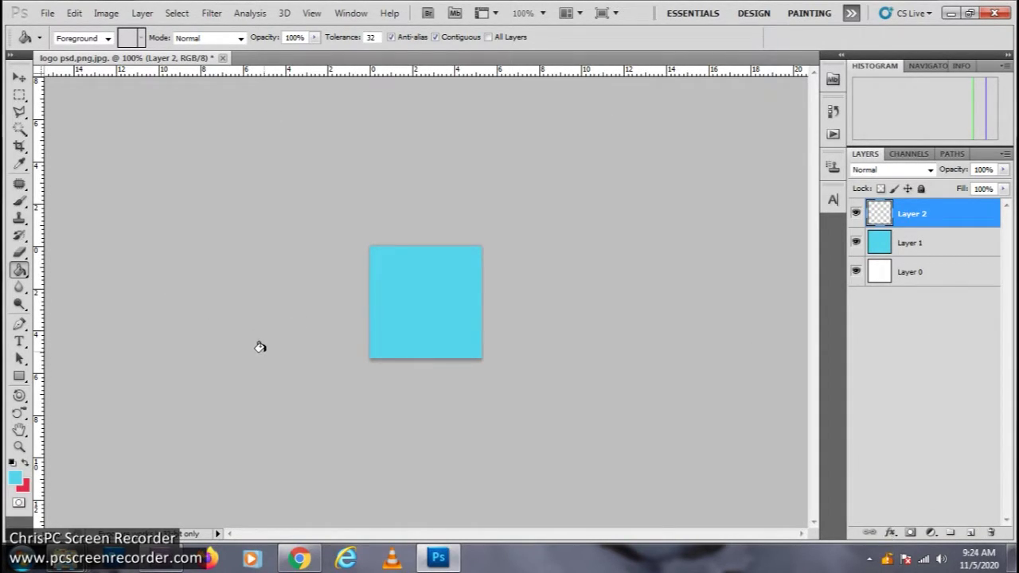
Step: Type red 'ENRI TV' on the cyan square and move it toward the top
key("t")
left_click(408, 291)
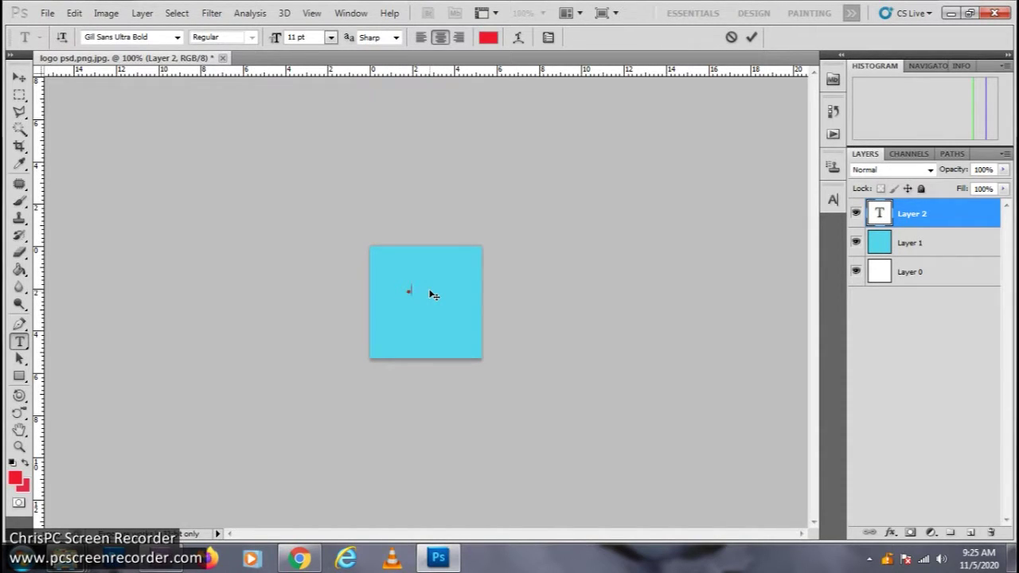
type("EMRI TV")
left_click(19, 77)
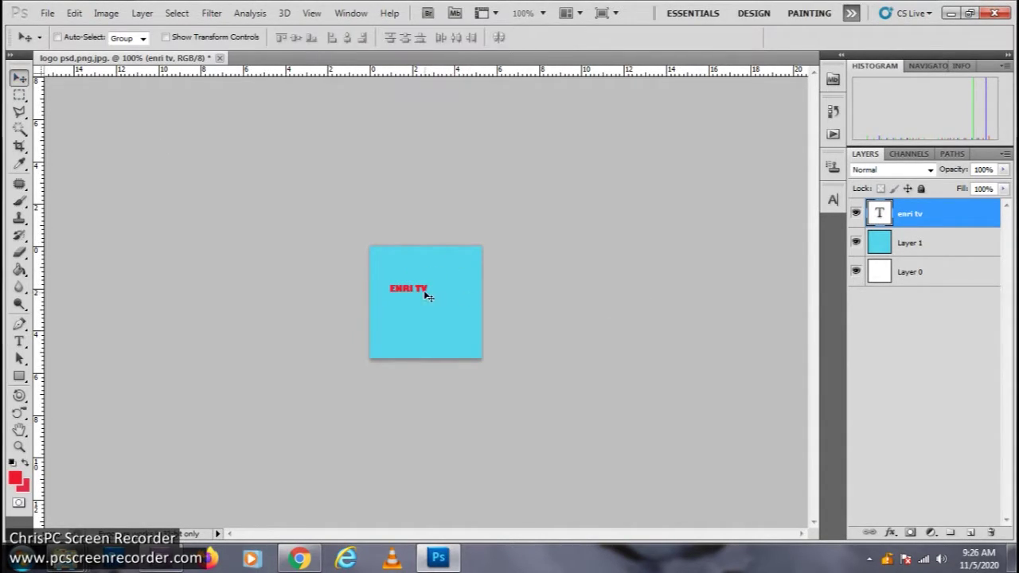
left_click_drag(428, 272, 425, 267)
Step: Scale the ENRI TV text to about 245% across the top of the square
key("ctrl+t")
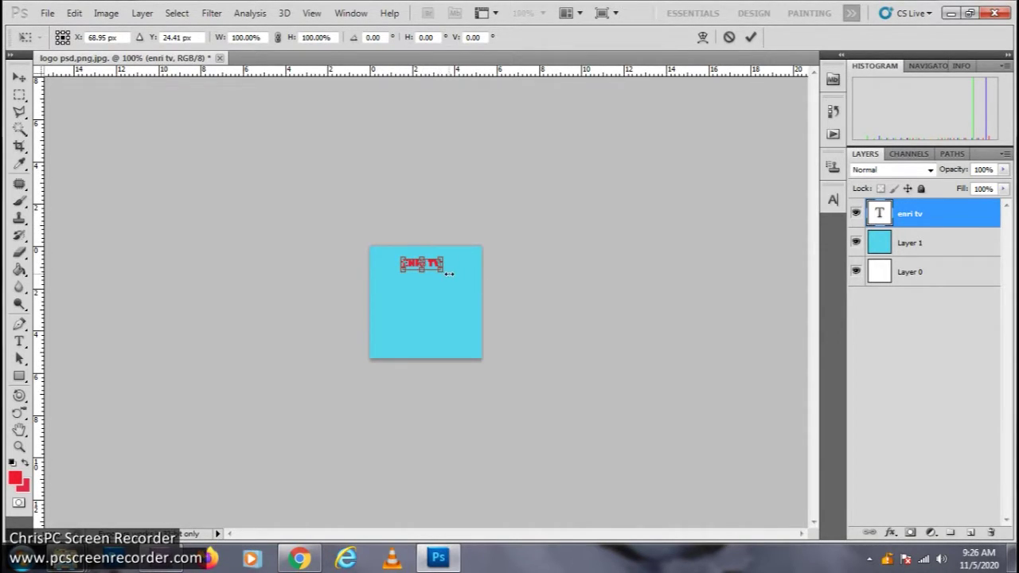
mouse_move(444, 258)
left_mouse_down()
mouse_move(476, 237)
mouse_move(421, 265)
left_mouse_up()
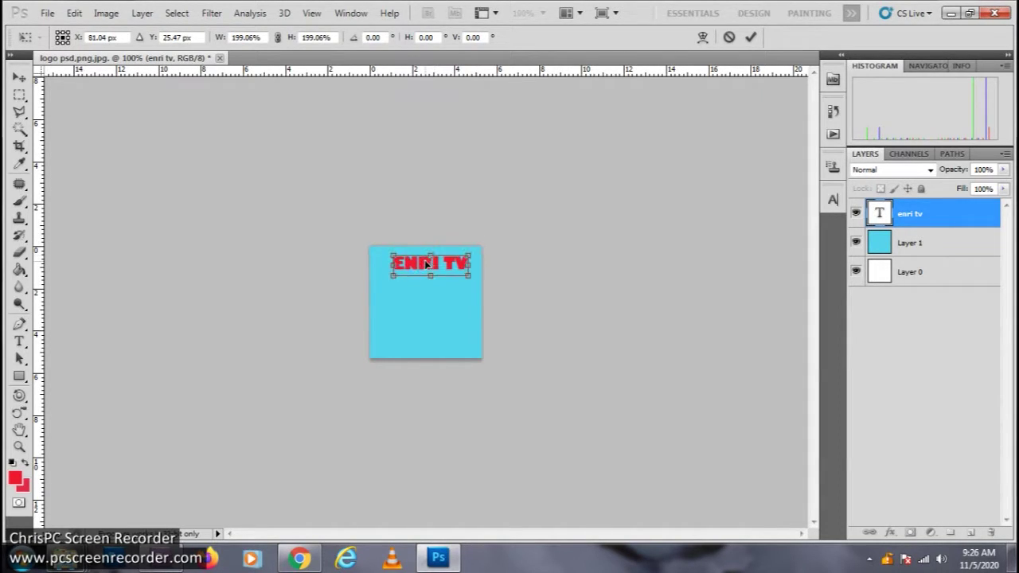
mouse_move(464, 251)
left_mouse_down()
mouse_move(483, 242)
mouse_move(432, 268)
left_mouse_up()
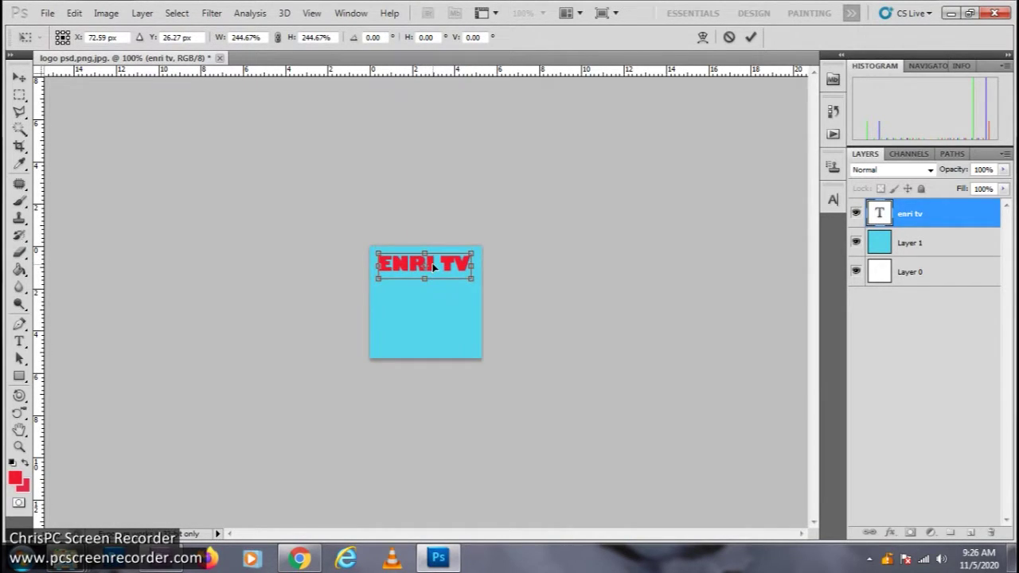
key("Up")
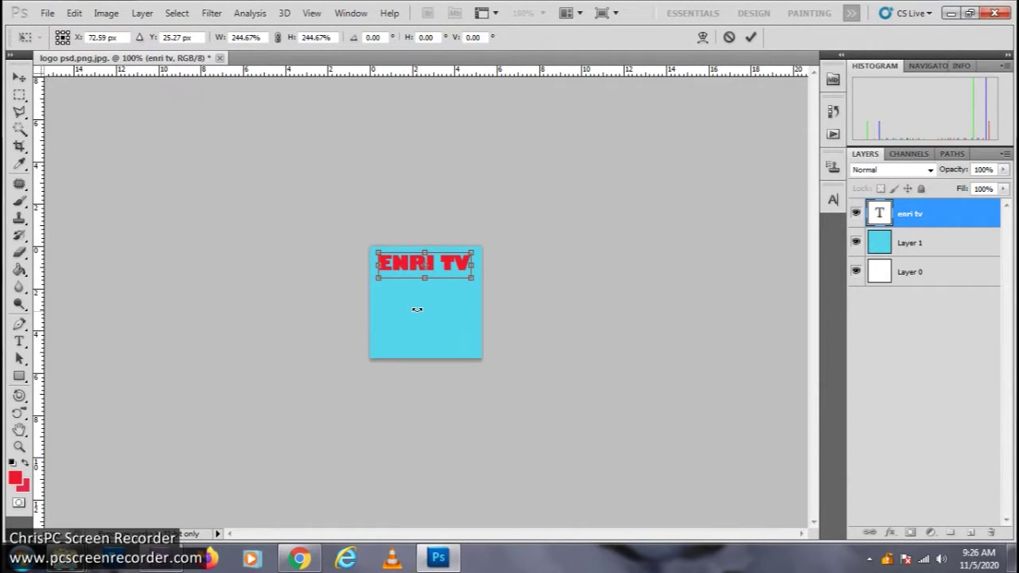
key("Return")
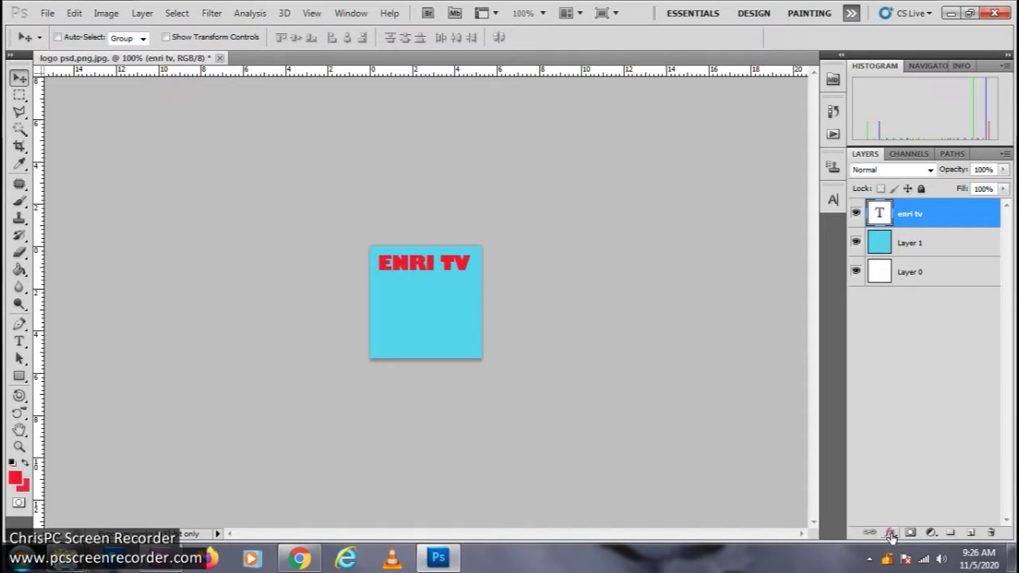
Step: Give ENRI TV a white Normal drop shadow at 100% opacity, 4 px distance, 13% spread
left_click(892, 533)
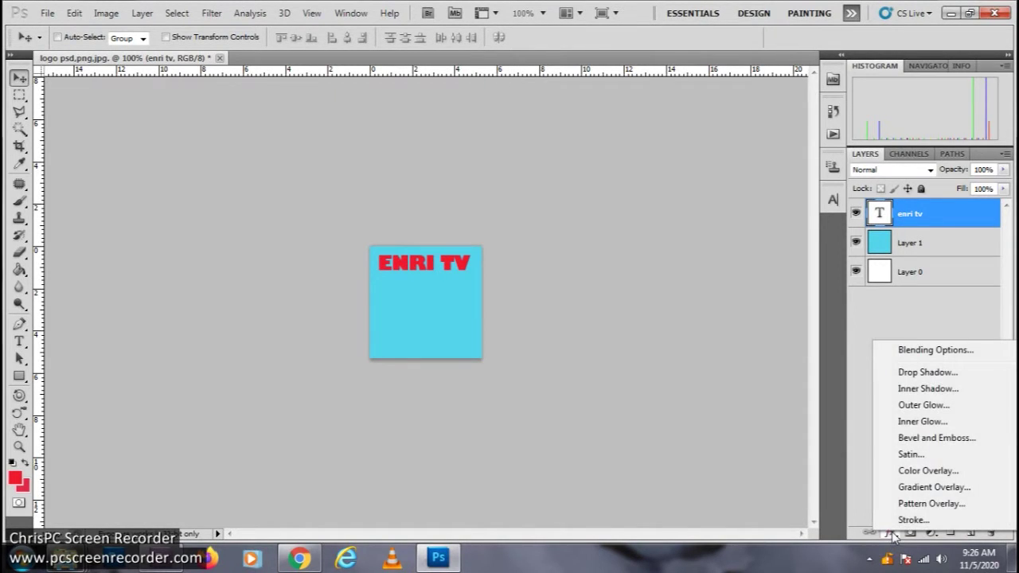
left_click(919, 375)
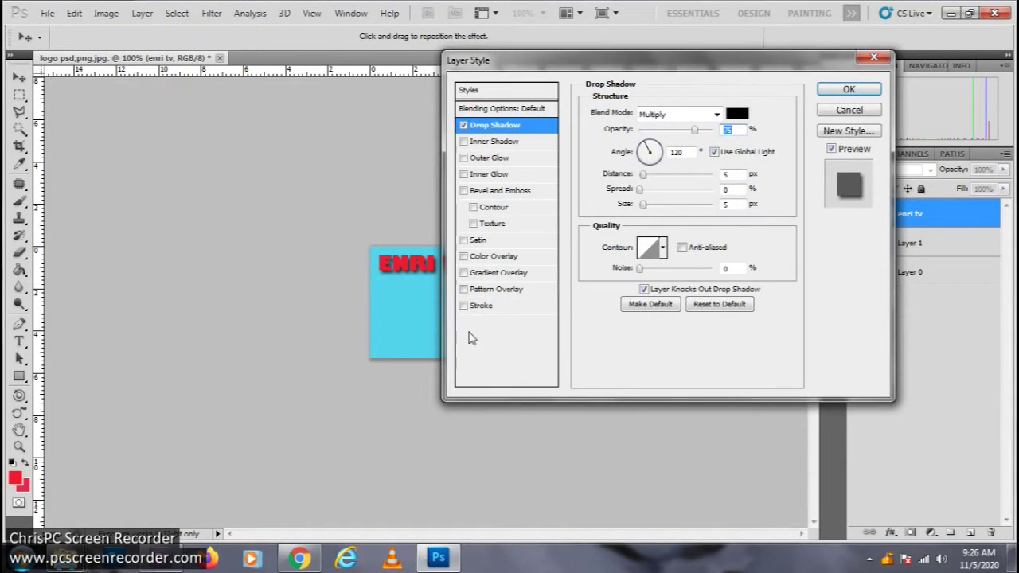
left_click(717, 115)
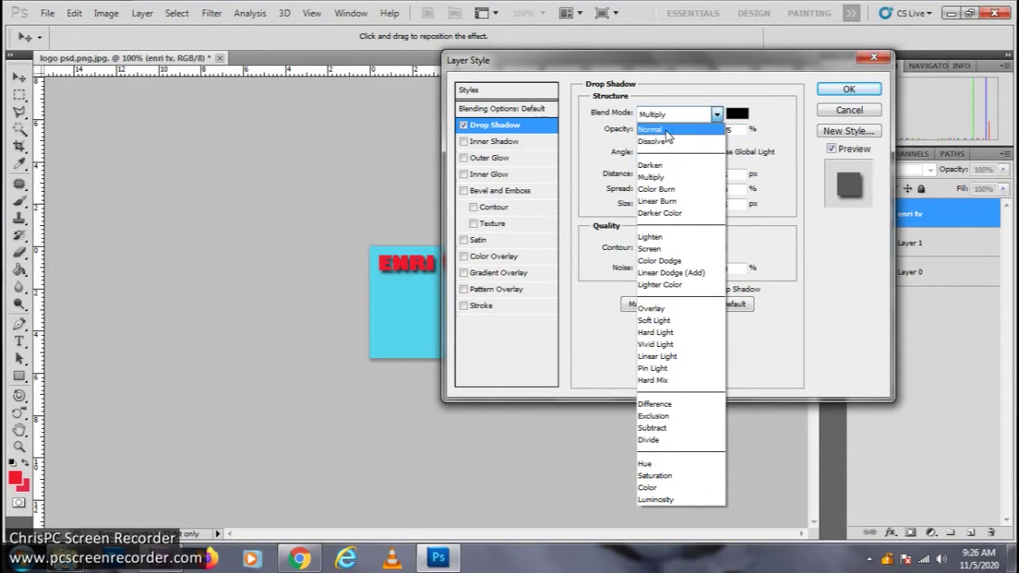
left_click(717, 129)
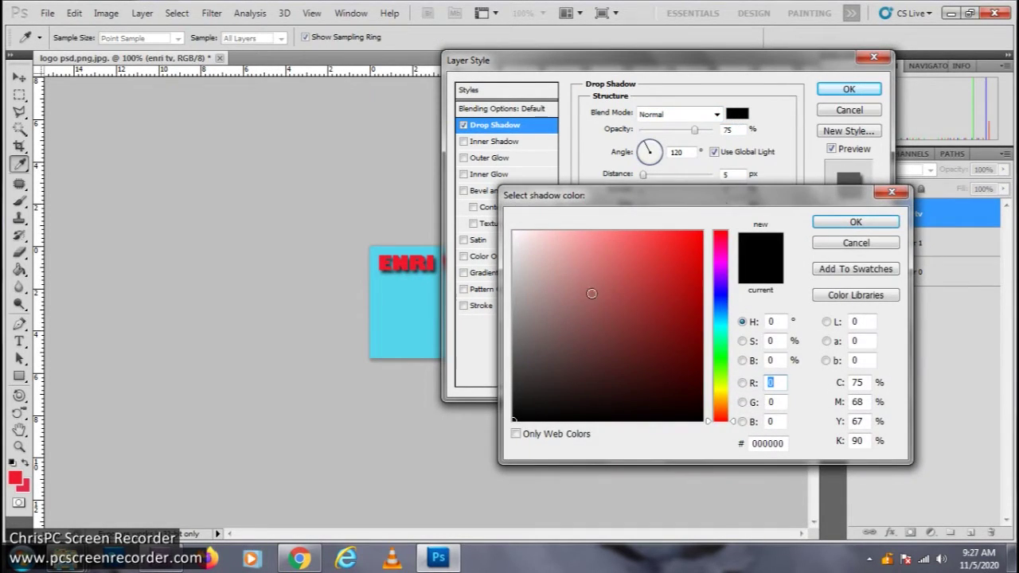
left_click_drag(541, 250, 513, 232)
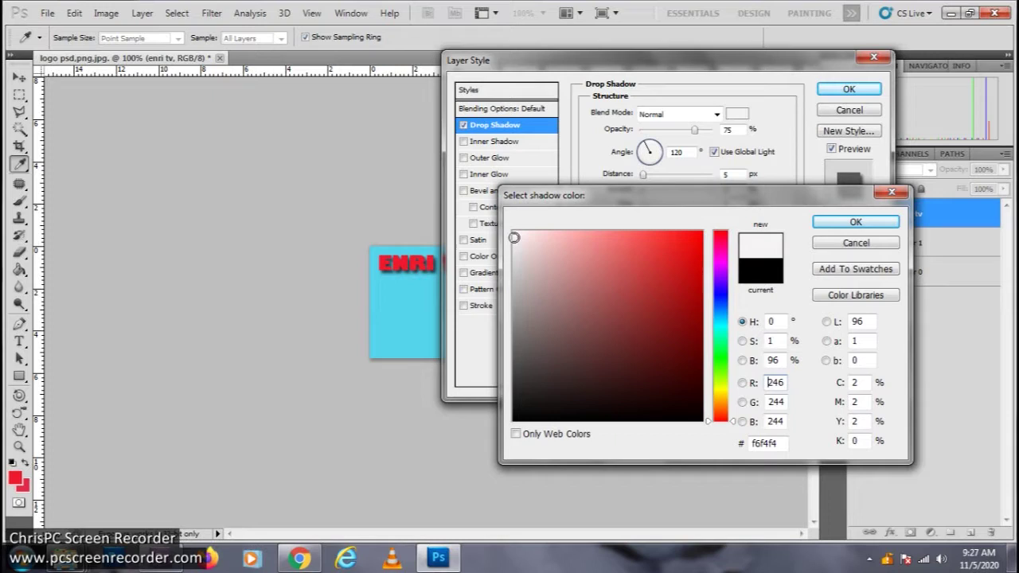
left_click(854, 223)
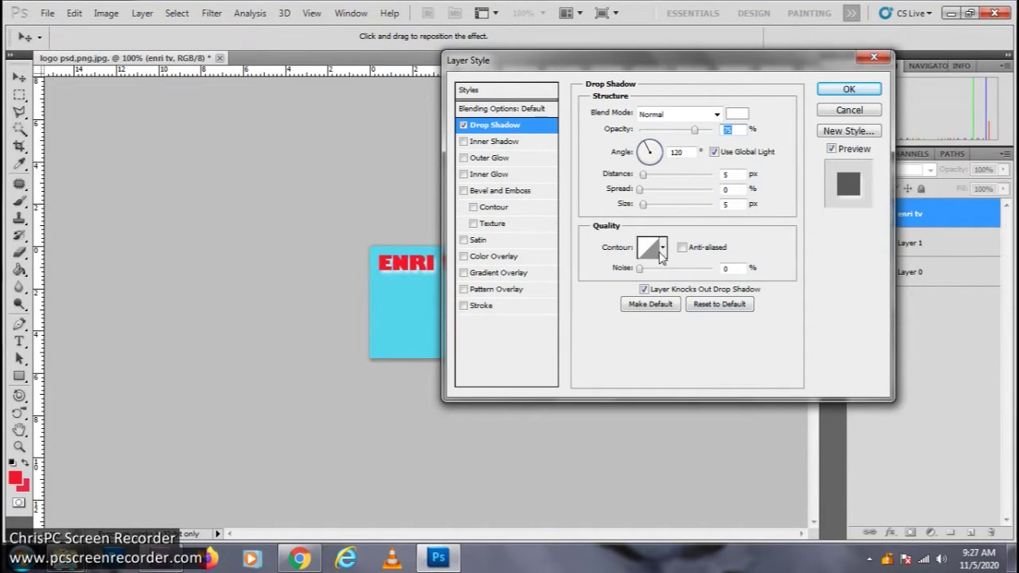
left_click_drag(695, 130, 713, 130)
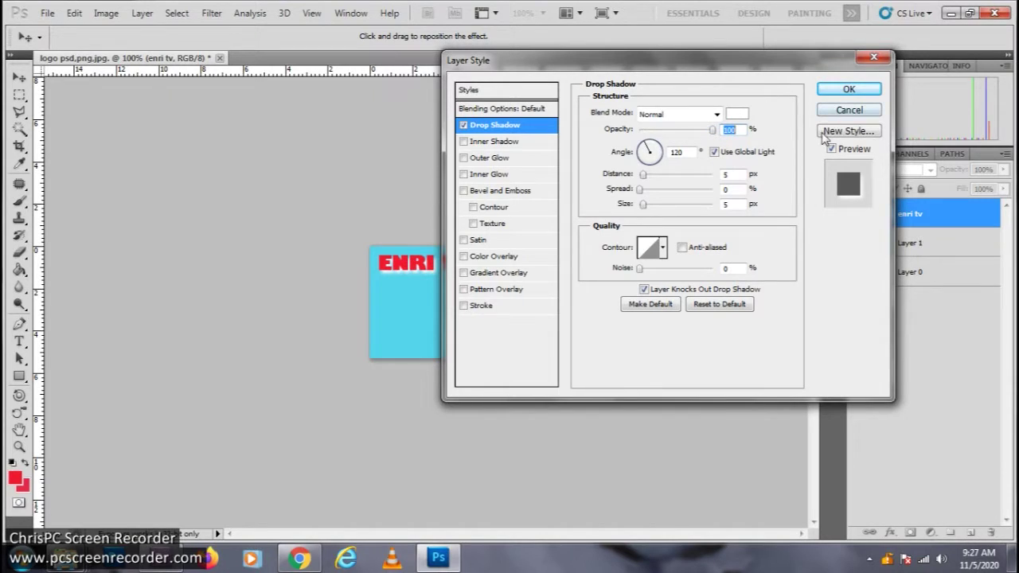
left_click_drag(679, 70, 764, 84)
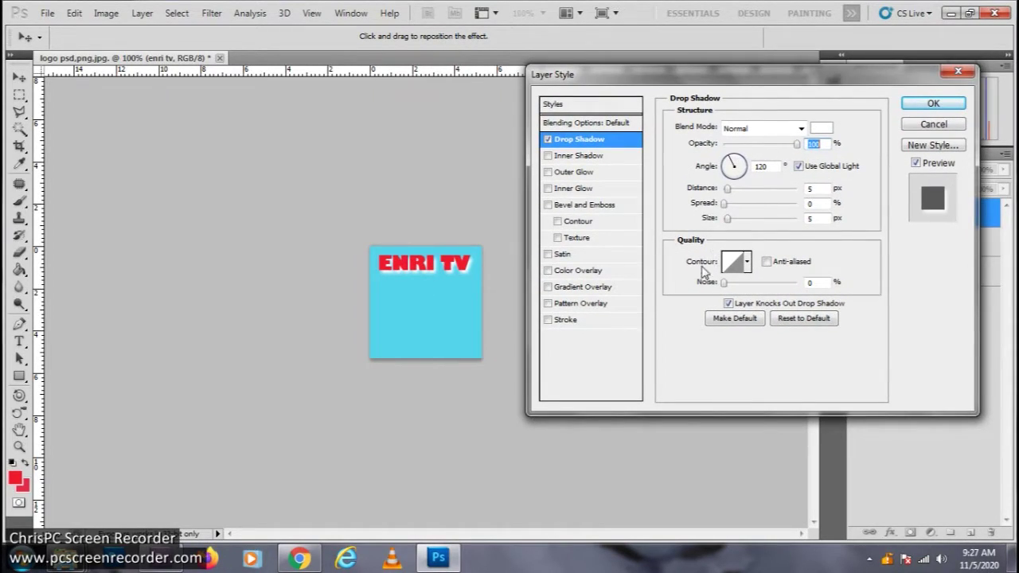
mouse_move(727, 188)
left_mouse_down()
mouse_move(739, 207)
mouse_move(736, 225)
mouse_move(723, 223)
left_mouse_up()
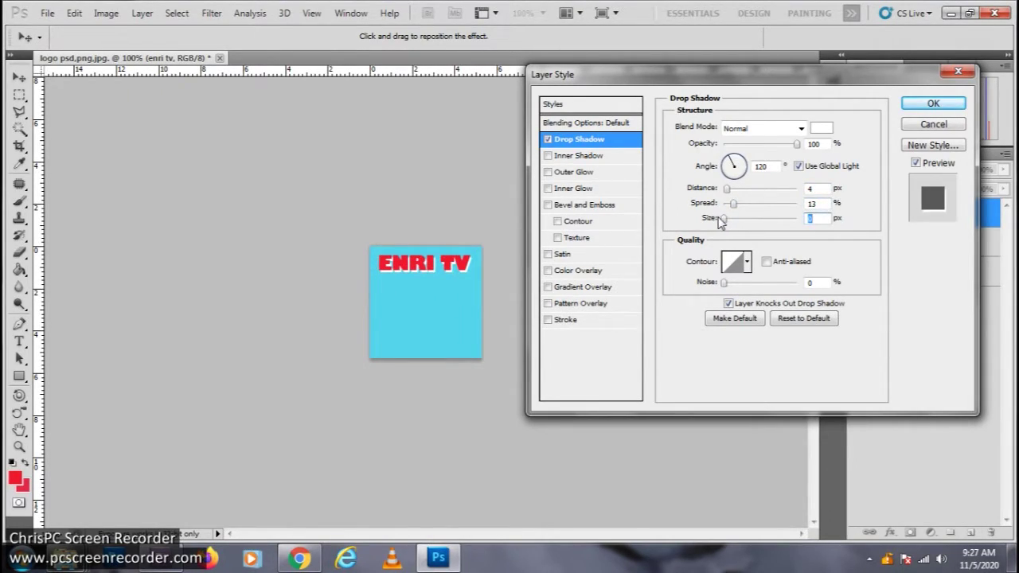
left_click(917, 105)
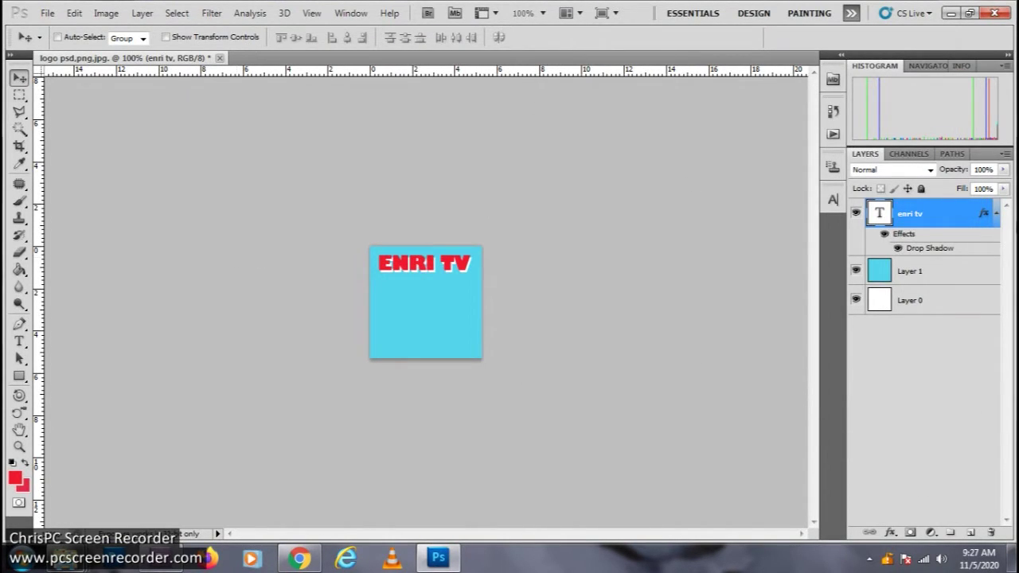
Step: Add empty Layer 2 and set the foreground colour to green #27bd3c
left_click(973, 533)
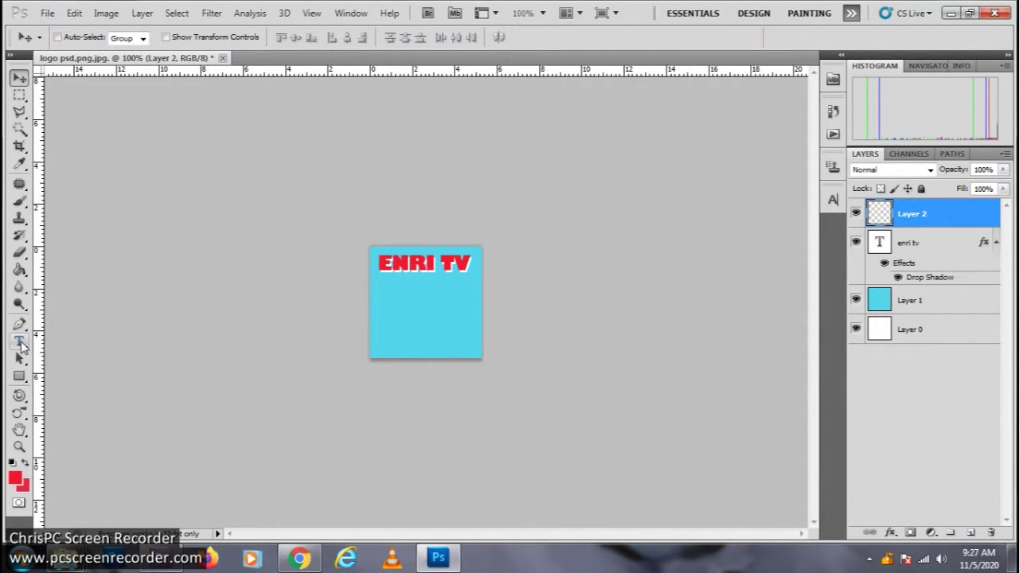
left_click(21, 343)
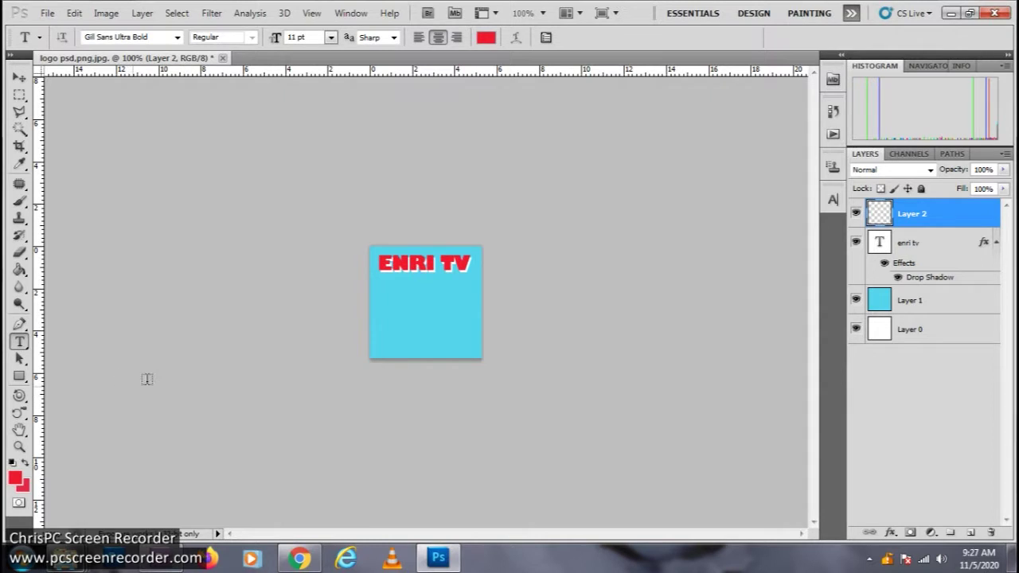
left_click(16, 478)
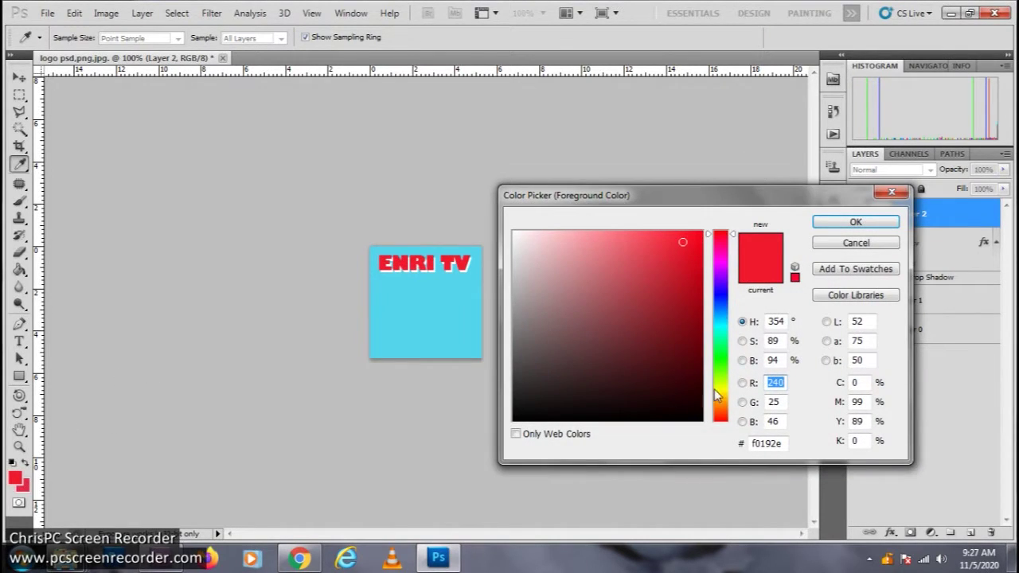
left_click(721, 353)
left_click_drag(665, 270, 634, 246)
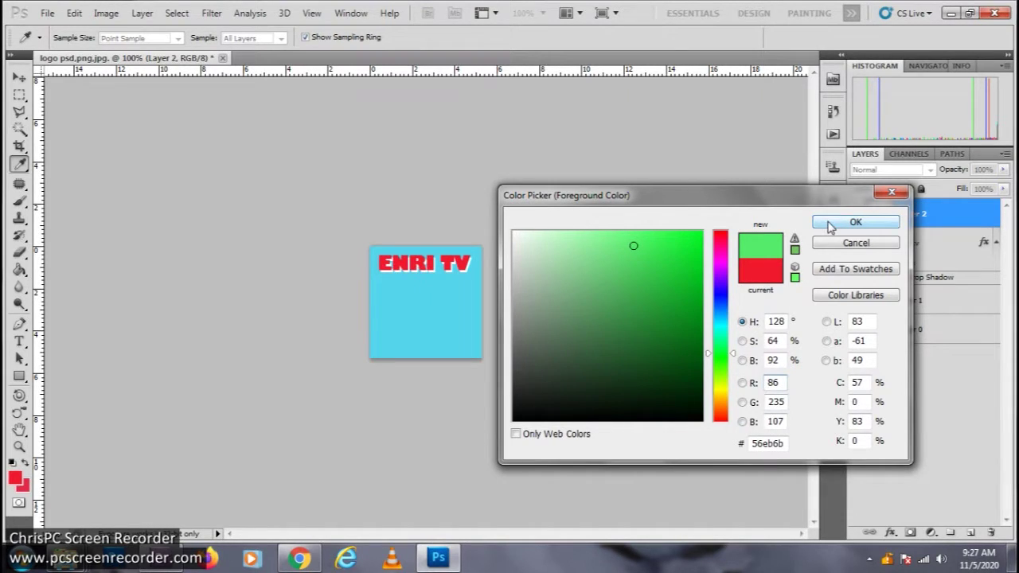
left_click_drag(635, 263, 663, 280)
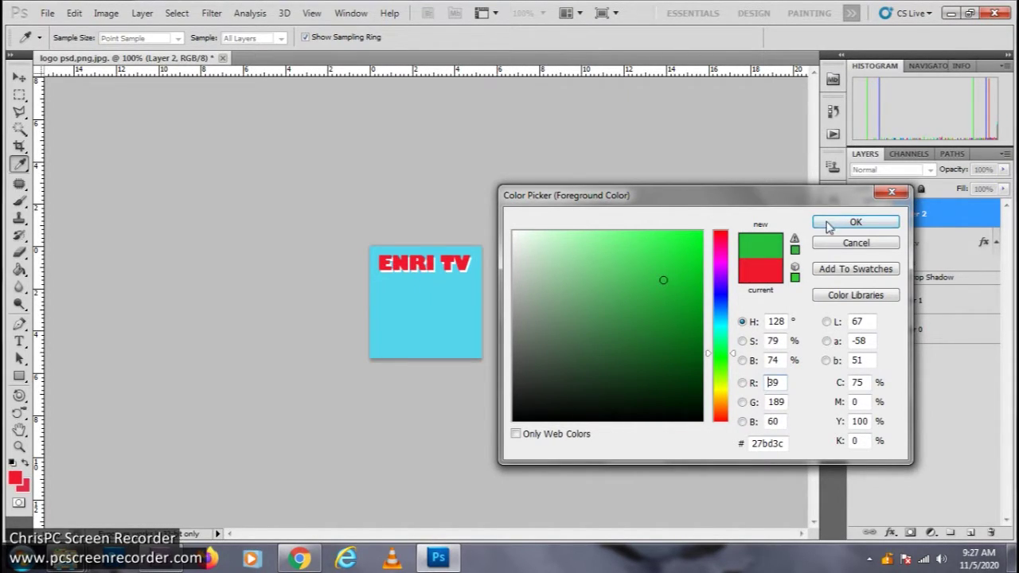
left_click(827, 223)
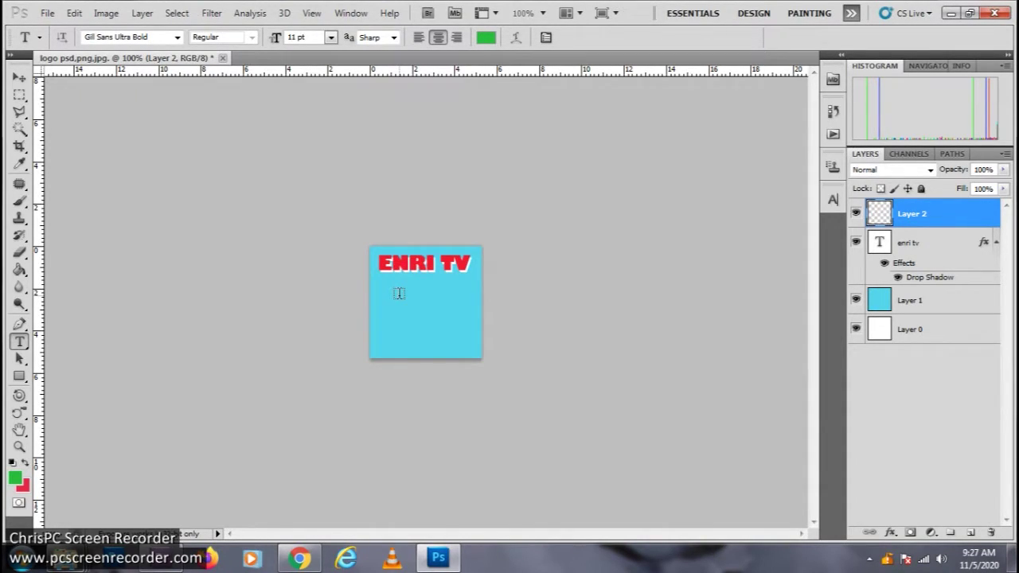
Step: Type 'CLICK HERE' below ENRI TV in Lucida Handwriting
left_click(398, 293)
left_click(151, 36)
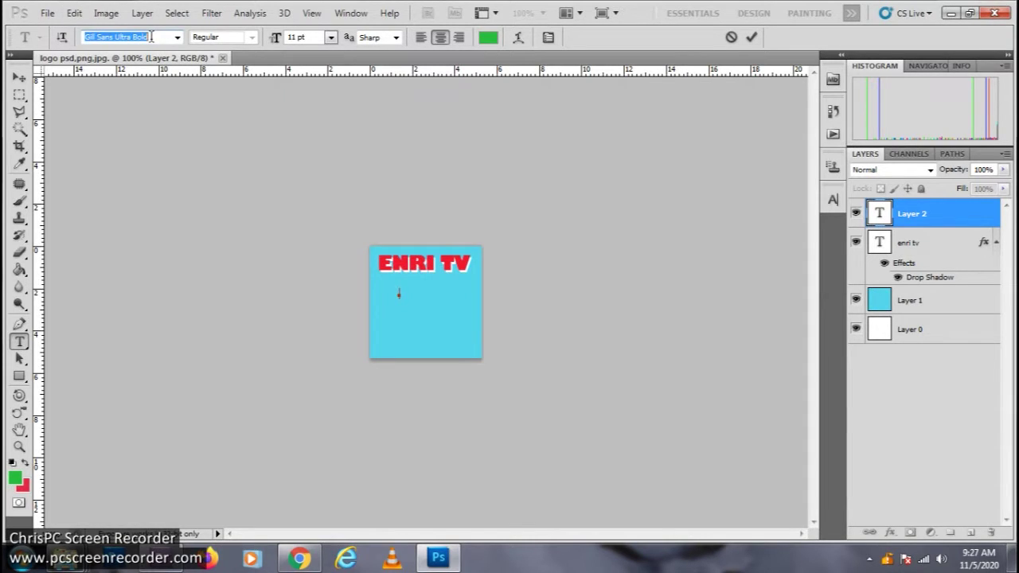
type("Lucida Handwriting")
key("Return")
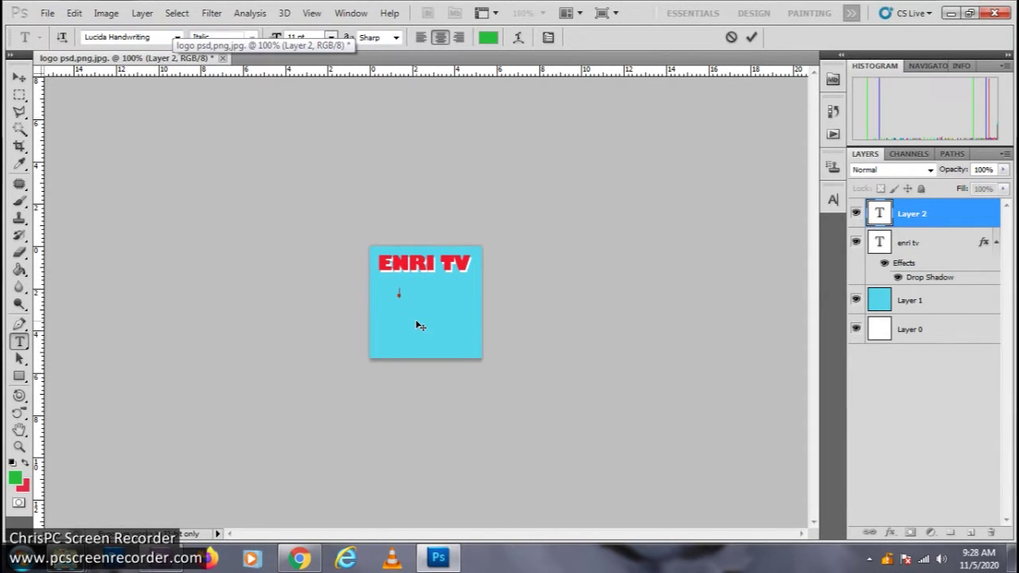
type("e")
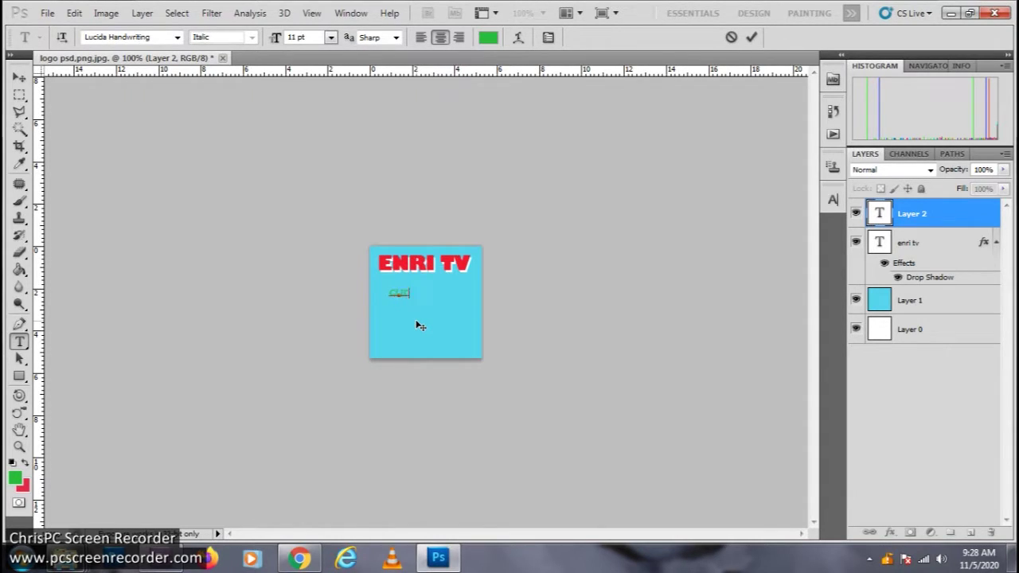
type(" HERE")
left_click(19, 77)
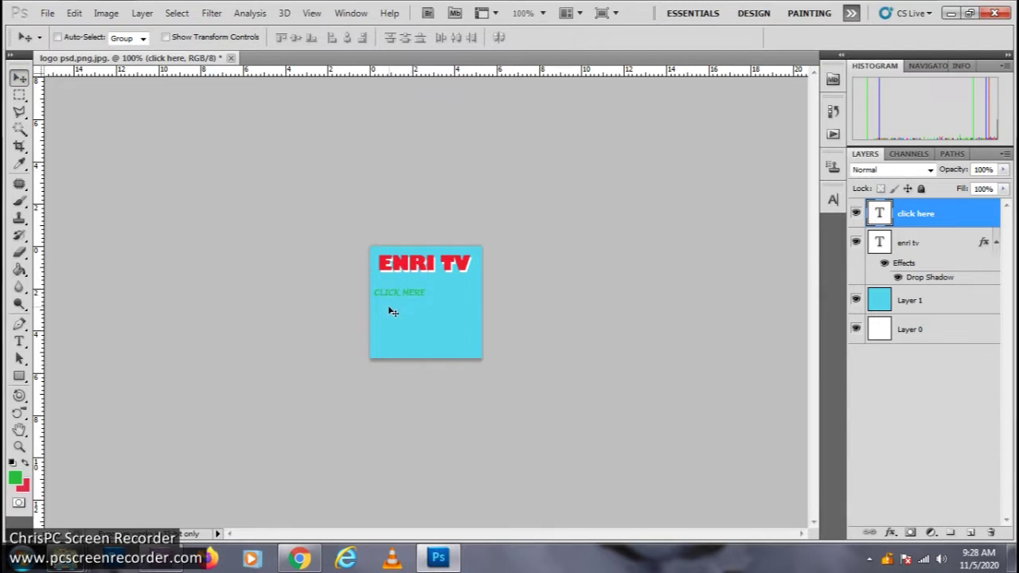
Step: Shift CLICK HERE slightly right and enlarge it to about 160%
left_click_drag(389, 293, 403, 293)
key("ctrl+t")
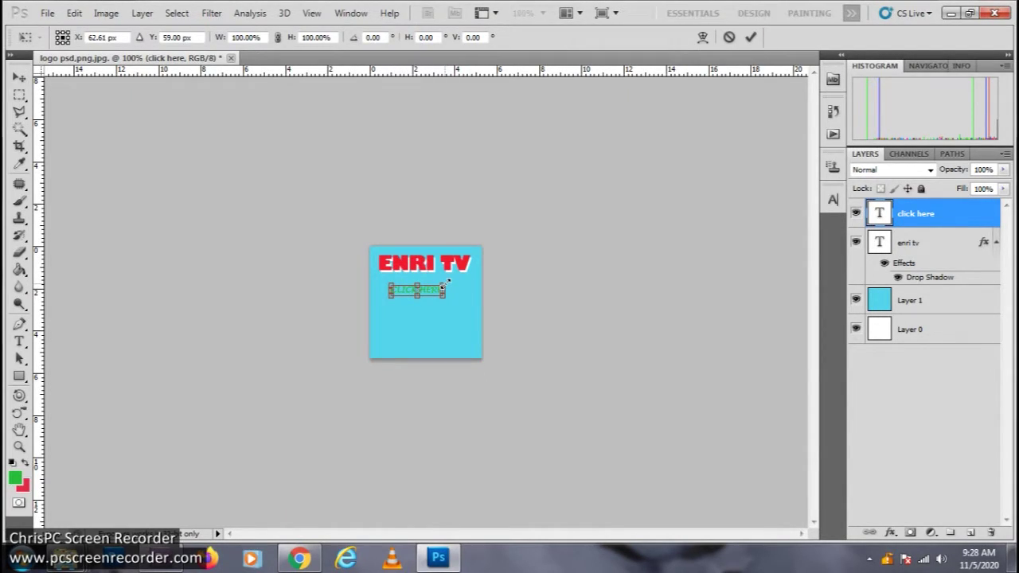
mouse_move(445, 285)
left_mouse_down()
mouse_move(466, 273)
mouse_move(436, 290)
left_mouse_up()
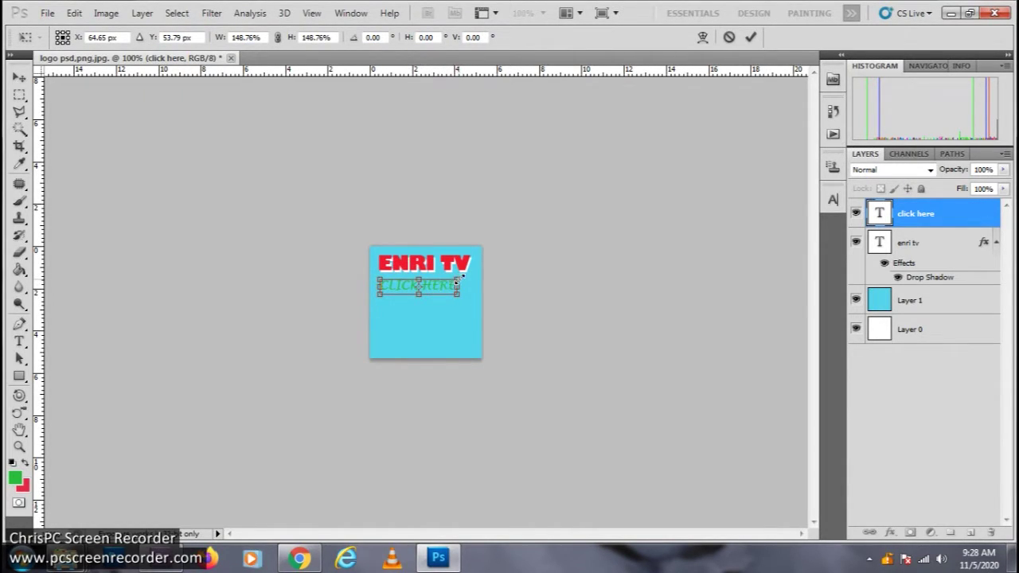
left_click_drag(458, 278, 430, 291)
key("Return")
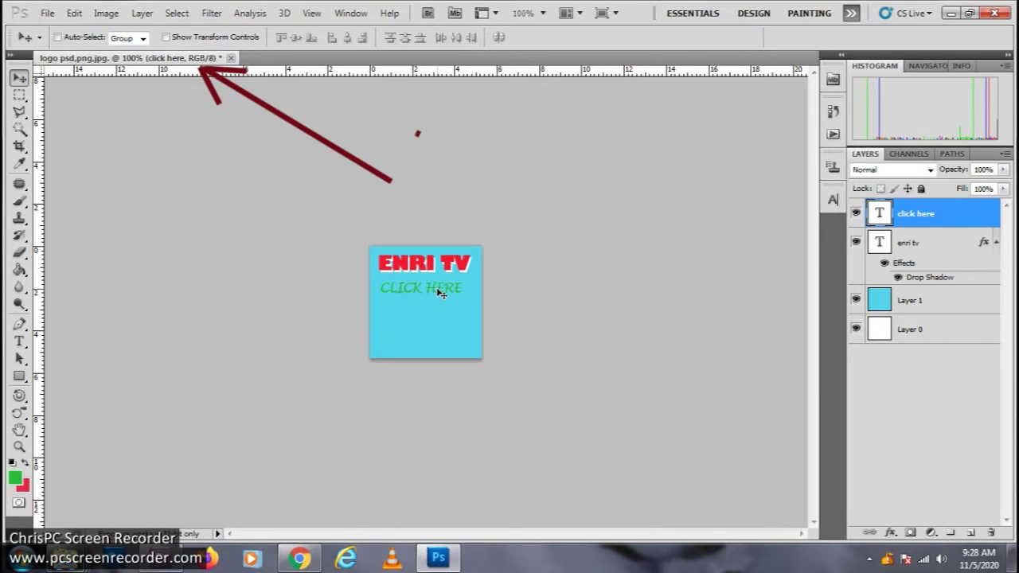
key("Up")
key("Up")
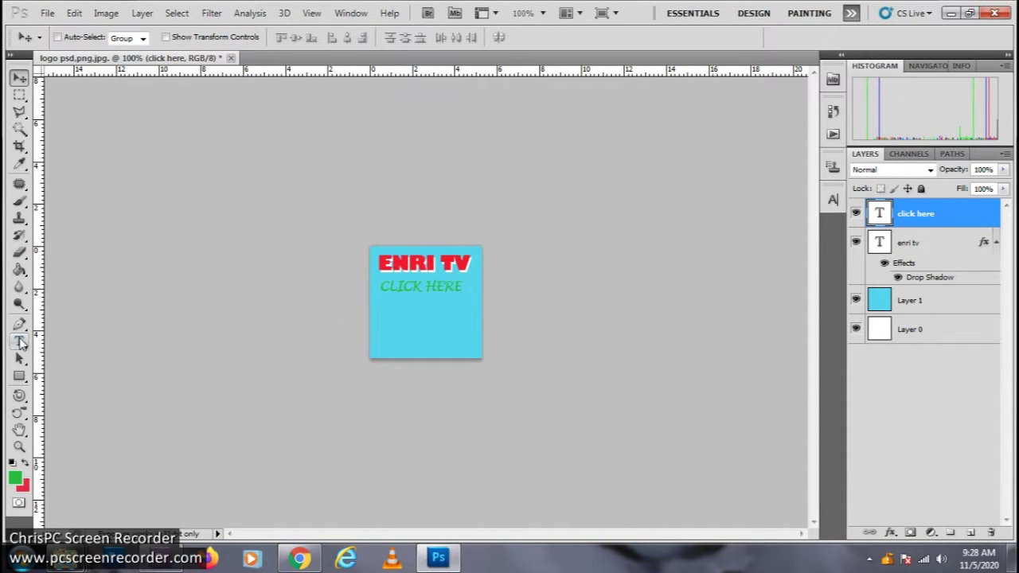
Step: Recolour the CLICK HERE text dark blue #1714ad
left_click(19, 341)
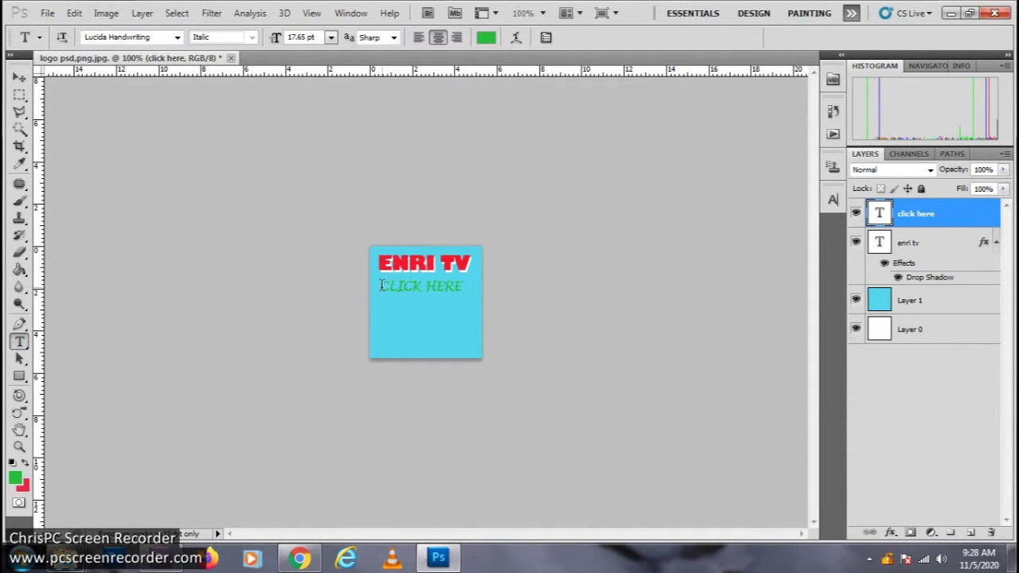
left_click_drag(382, 285, 465, 287)
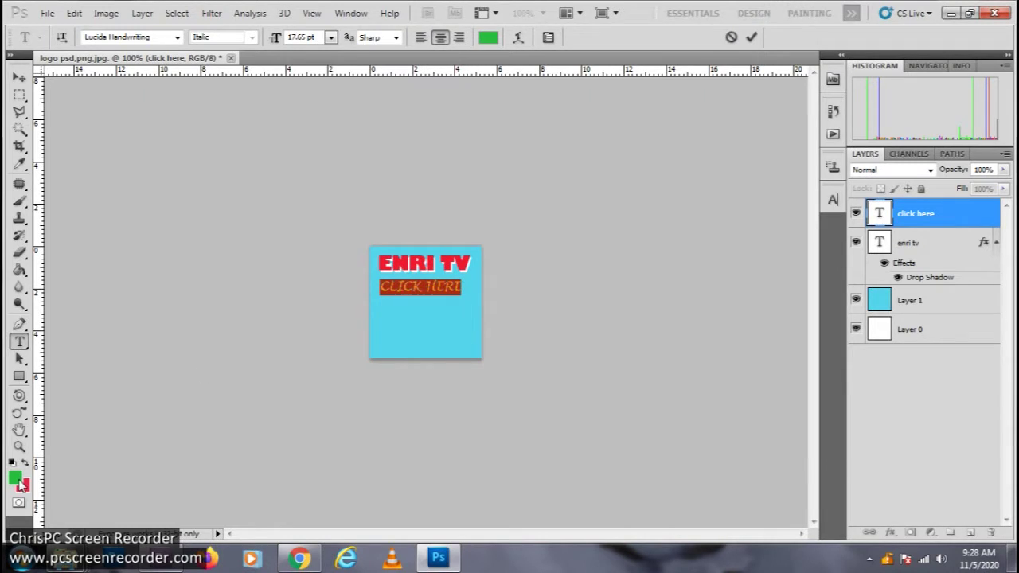
left_click(18, 480)
left_click(719, 294)
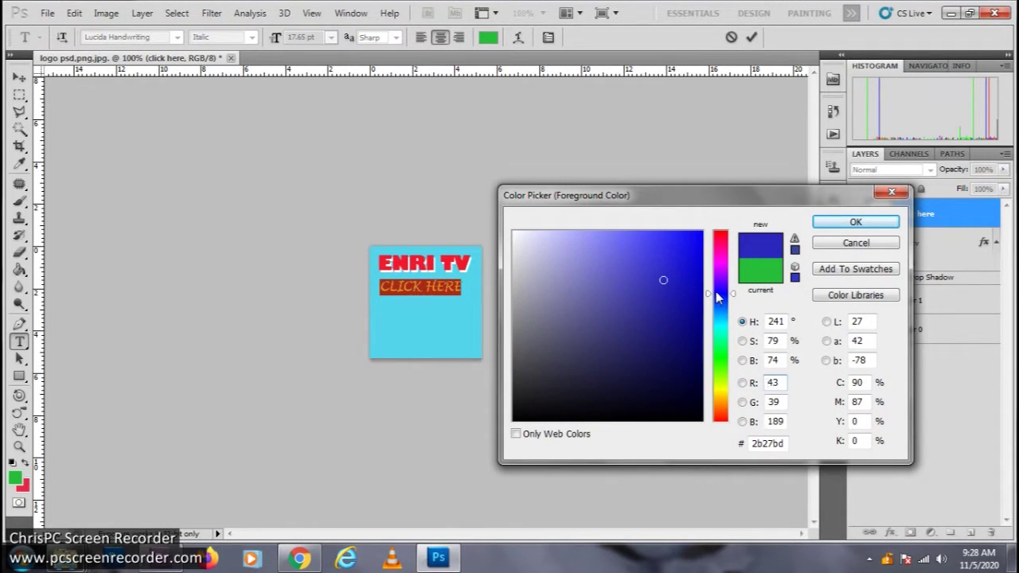
left_click(681, 292)
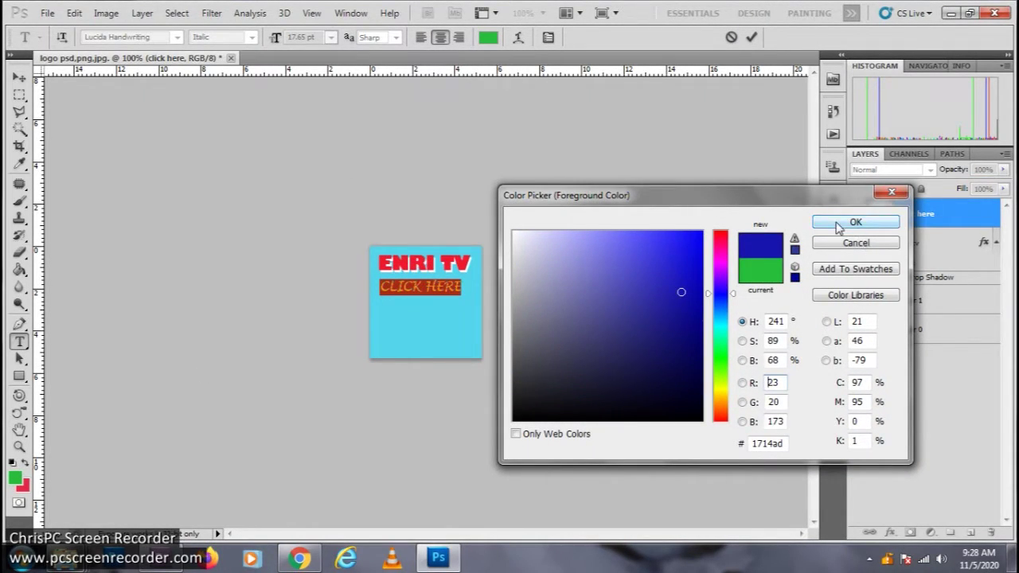
left_click(838, 226)
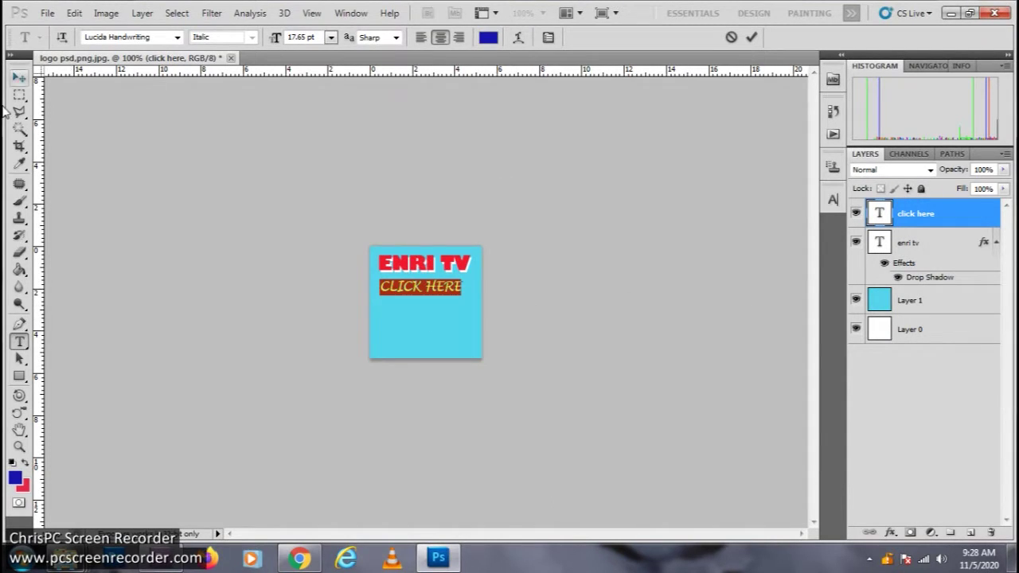
left_click(21, 78)
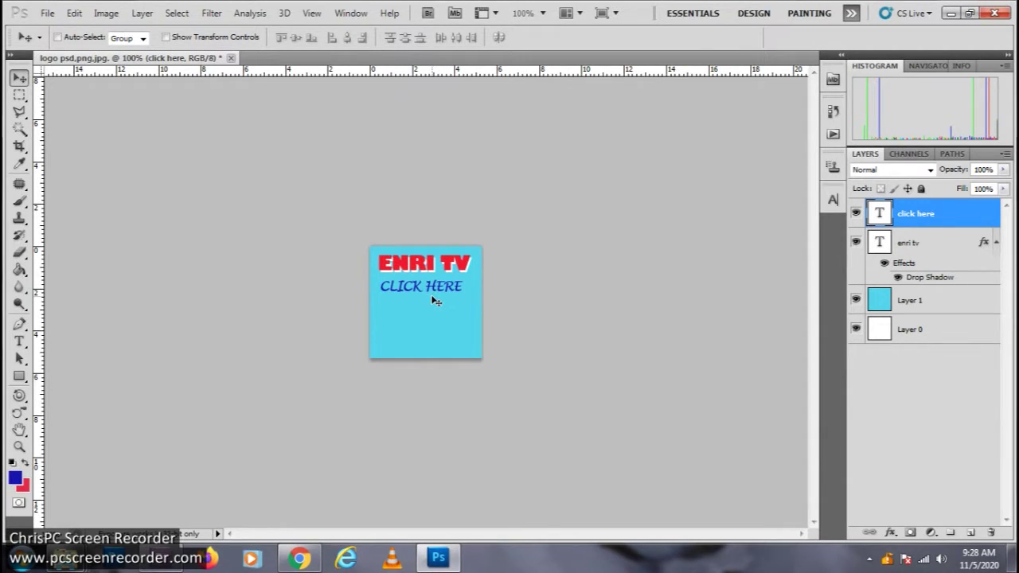
Step: Stretch CLICK HERE taller to about 114%
key("ctrl+t")
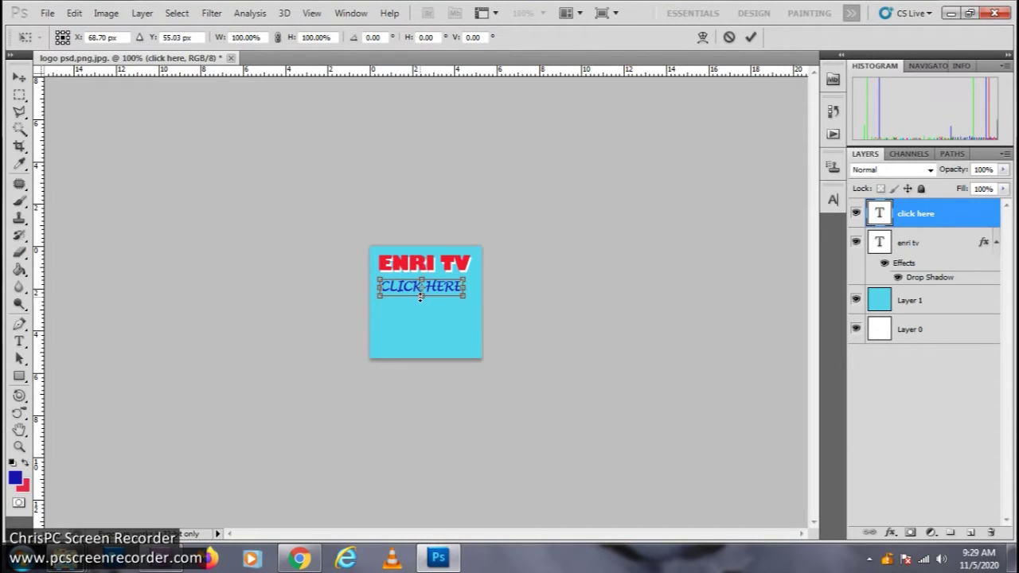
left_click_drag(422, 297, 423, 300)
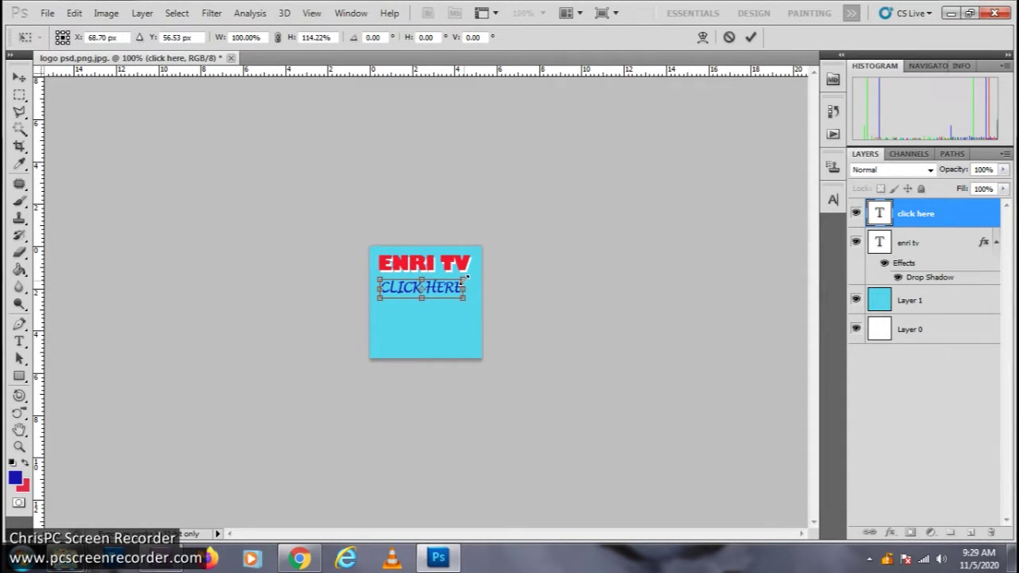
key("Return")
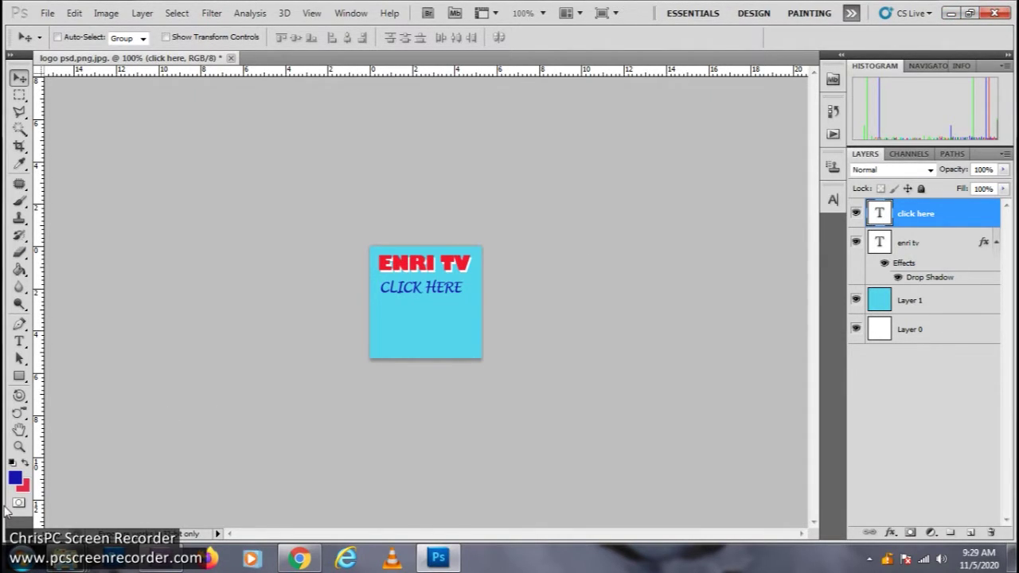
Step: Drag log.jpg from the desktop folder into Photoshop to open the red arrow image
left_click(64, 564)
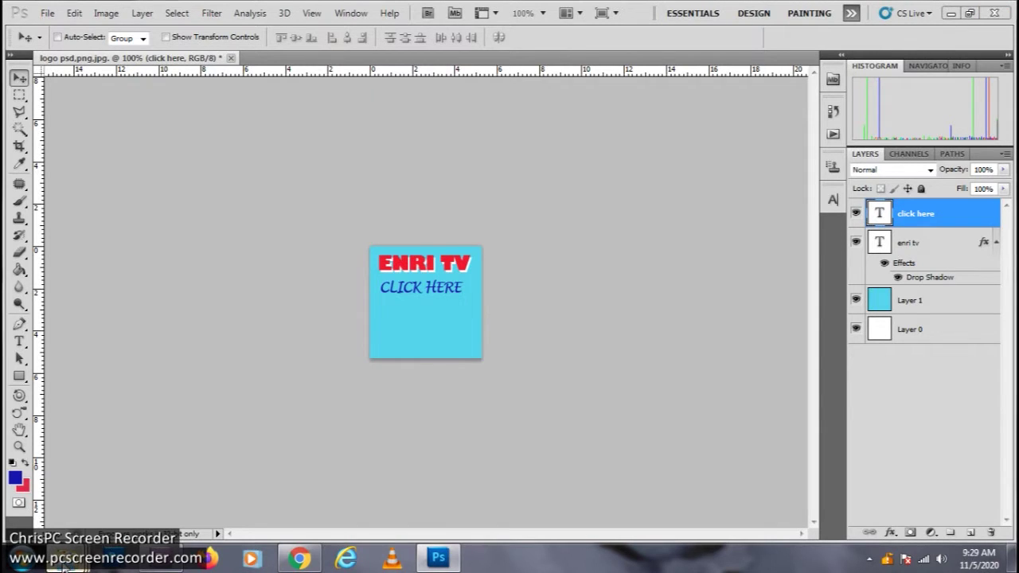
mouse_move(67, 557)
left_click(271, 486)
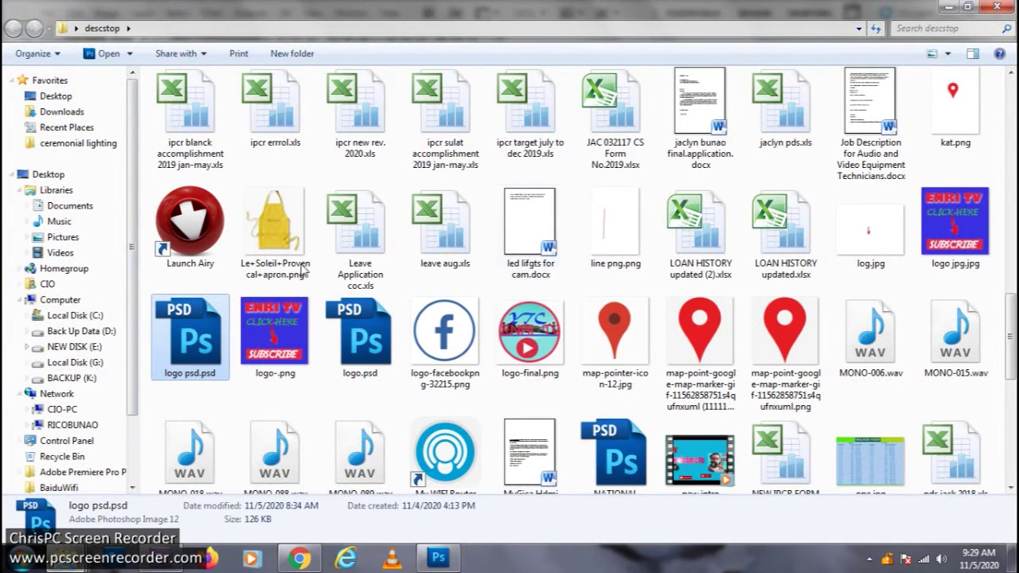
left_click(862, 231)
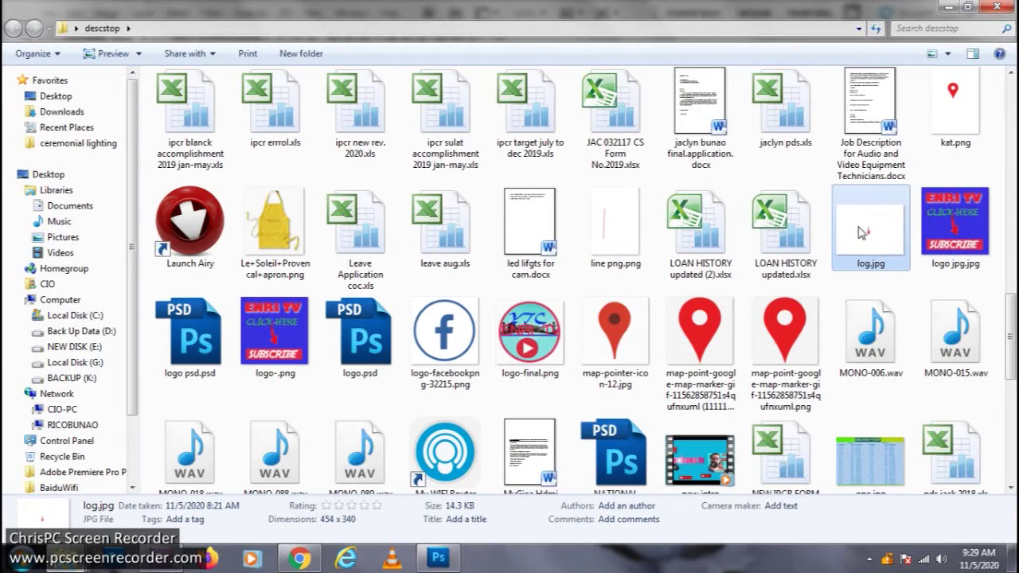
left_click_drag(862, 231, 454, 564)
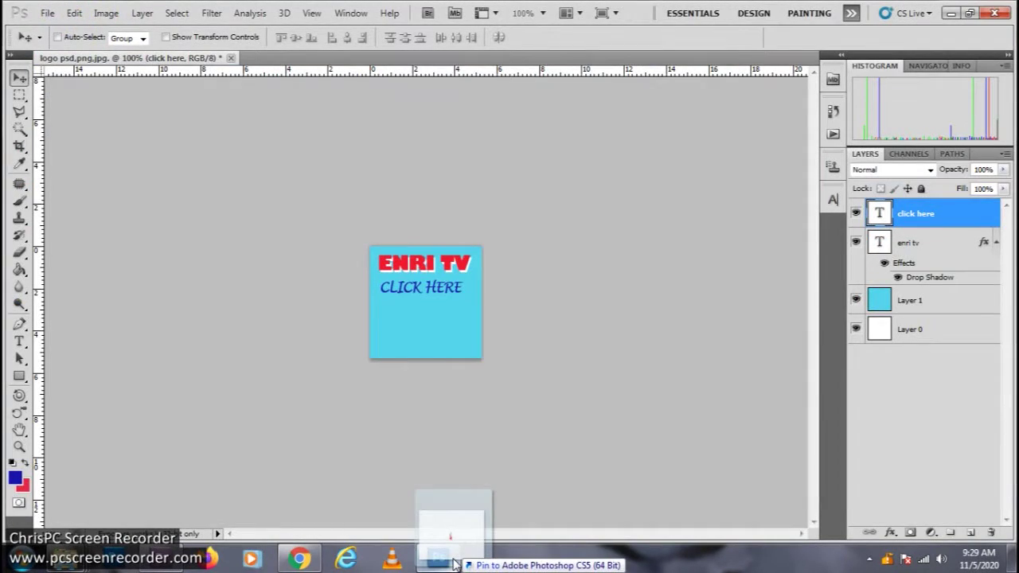
left_click_drag(454, 564, 909, 423)
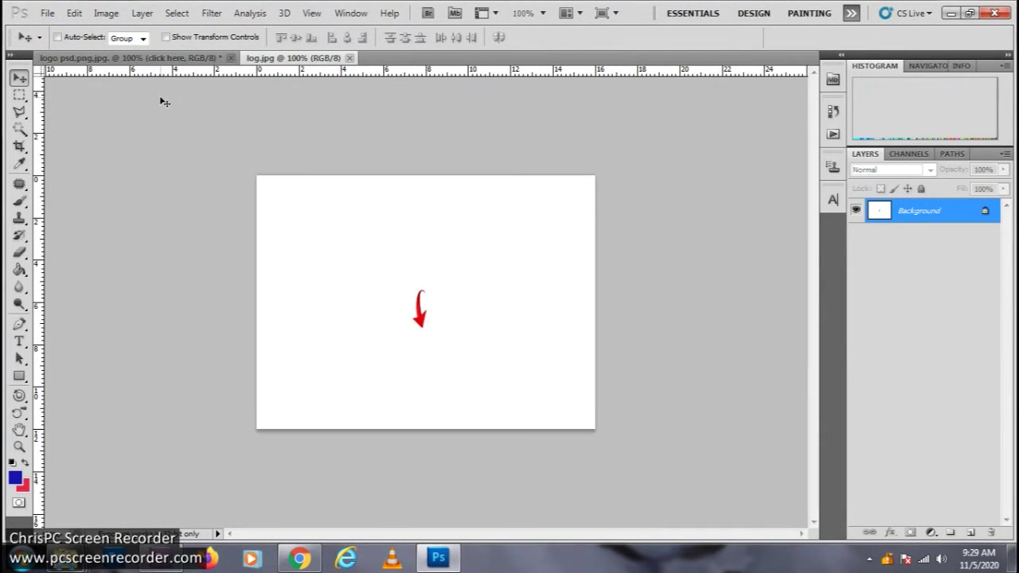
Step: Float the logo and log.jpg in separate windows and zoom log.jpg to 300%
mouse_move(137, 58)
left_mouse_down()
mouse_move(293, 181)
mouse_move(250, 239)
left_mouse_up()
mouse_move(89, 58)
left_mouse_down()
mouse_move(331, 119)
mouse_move(518, 118)
left_mouse_up()
key("ctrl+plus")
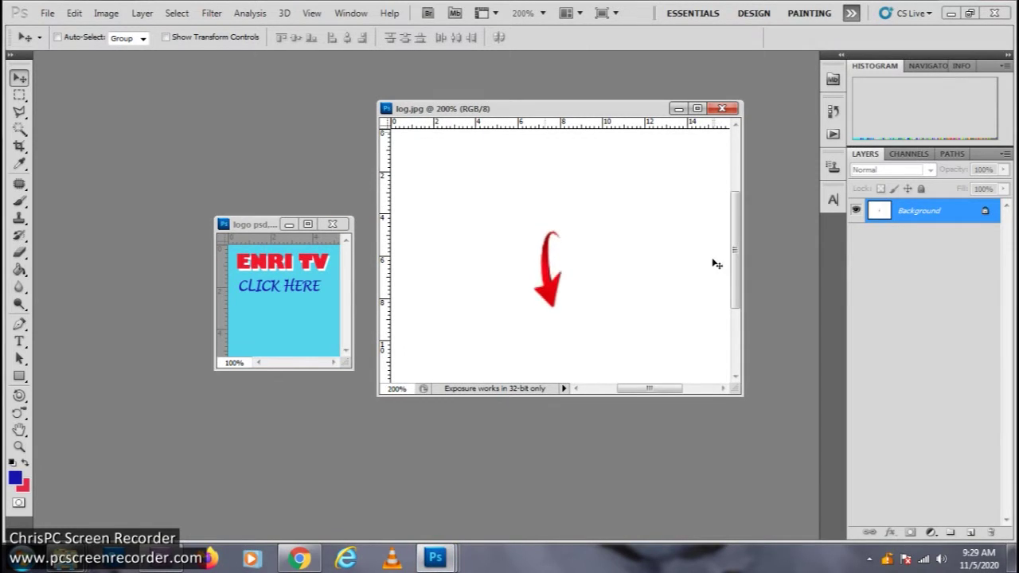
key("ctrl+plus")
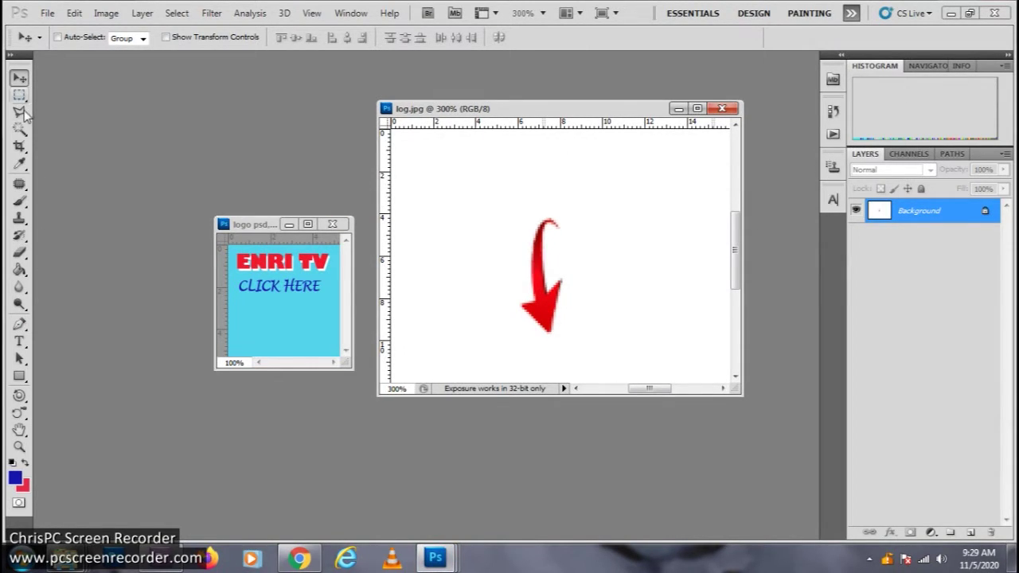
Step: Lasso the red arrow in log.jpg and drag it onto the logo below CLICK HERE
left_click(22, 114)
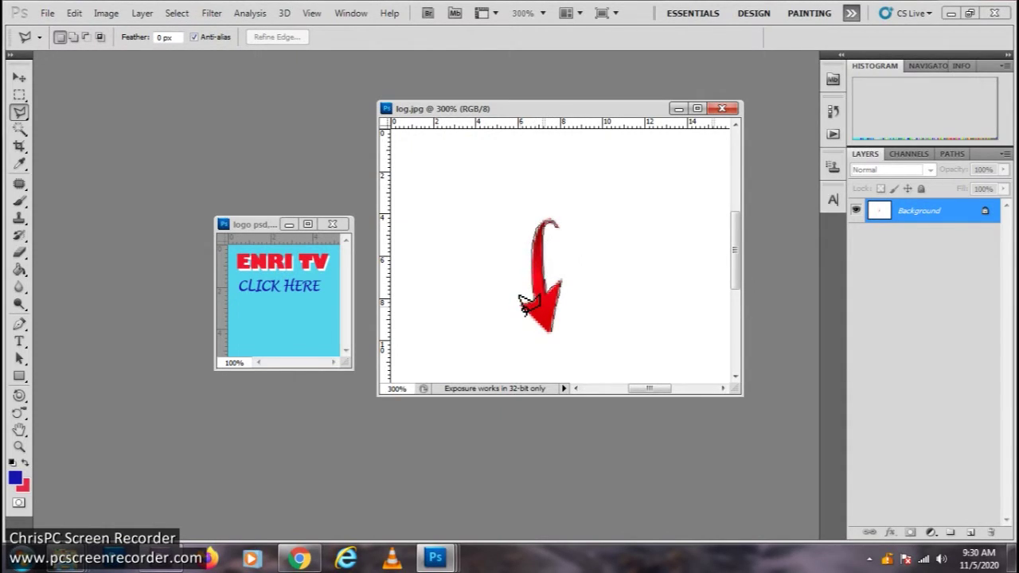
double_click(555, 332)
key("v")
mouse_move(577, 305)
left_mouse_down()
mouse_move(286, 344)
mouse_move(285, 328)
left_mouse_up()
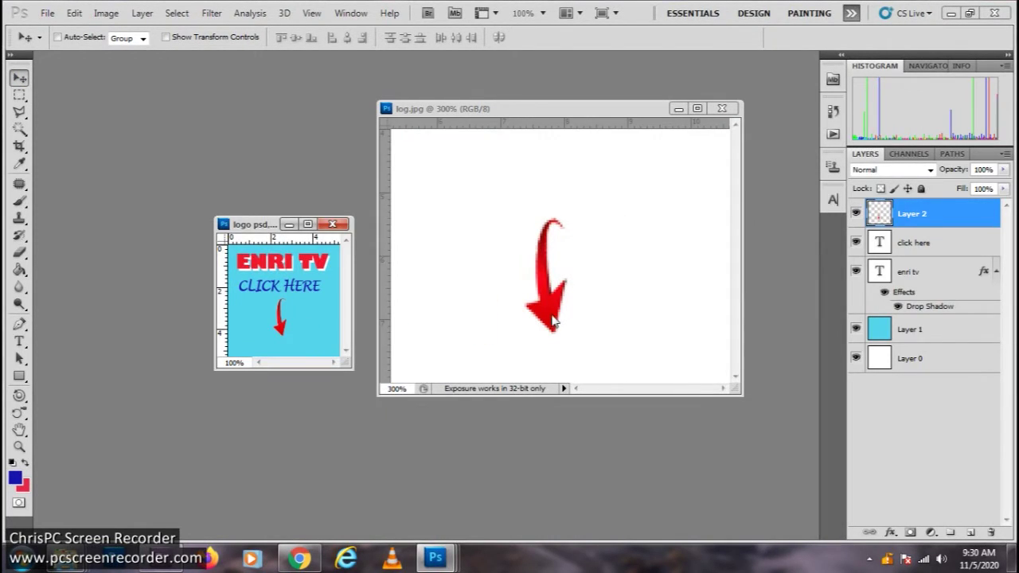
Step: Rotate the red arrow slightly with Free Transform and add an empty Layer 3 above it
left_click_drag(262, 224, 499, 203)
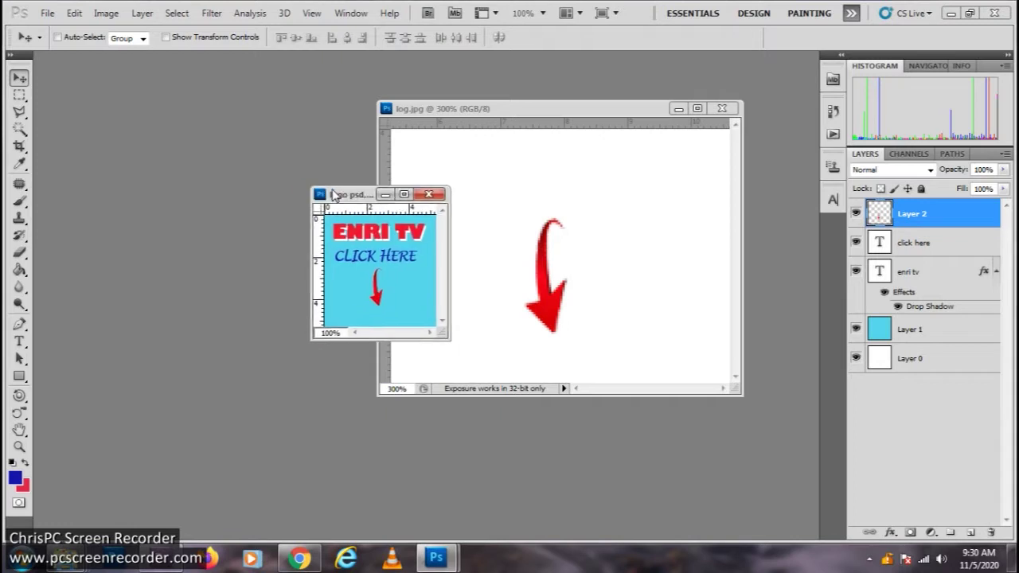
key("ctrl+t")
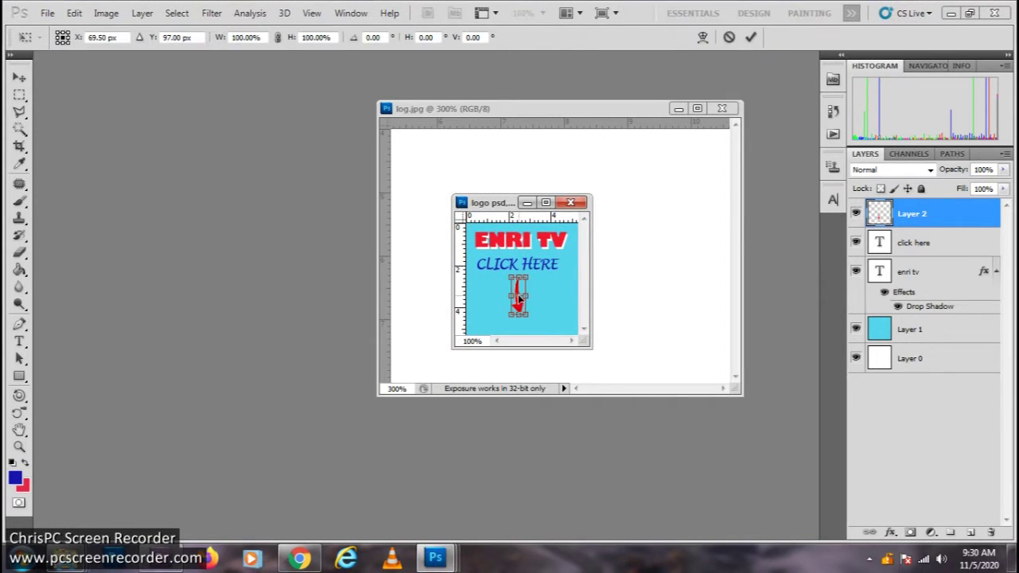
left_click_drag(541, 292, 546, 315)
key("Return")
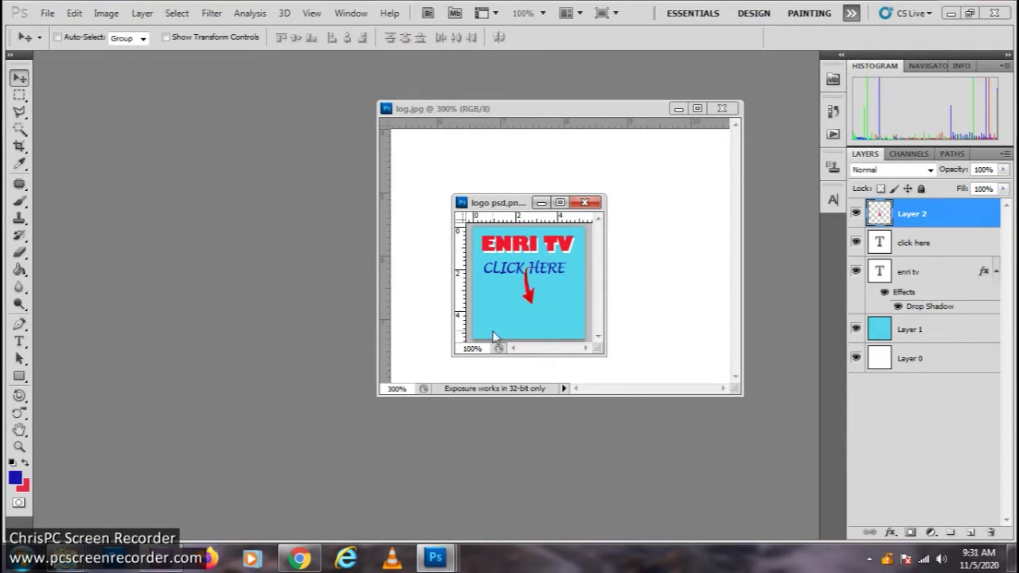
left_click(971, 533)
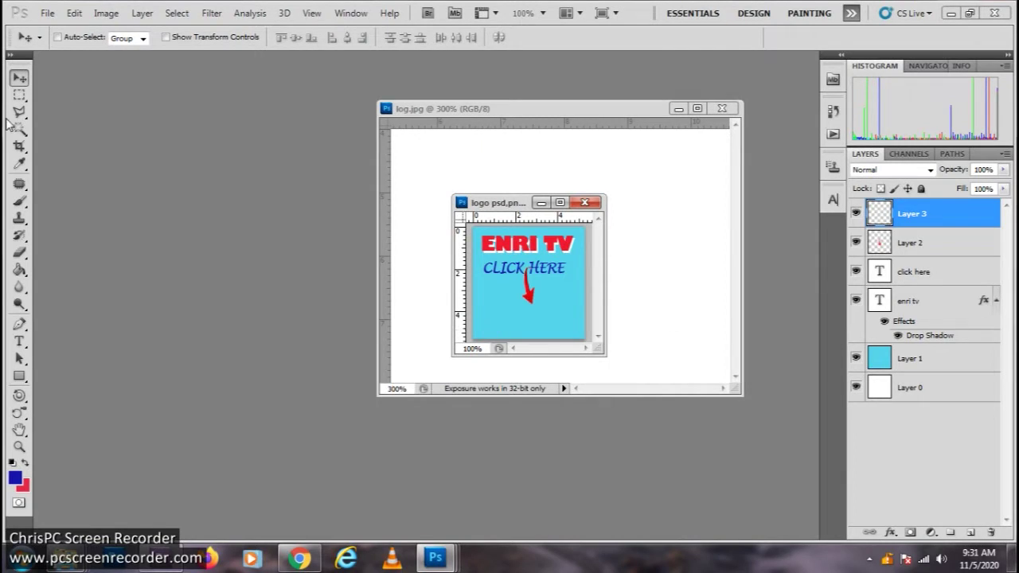
Step: Select a wide rectangle along the logo's bottom and fill it red
left_click(19, 94)
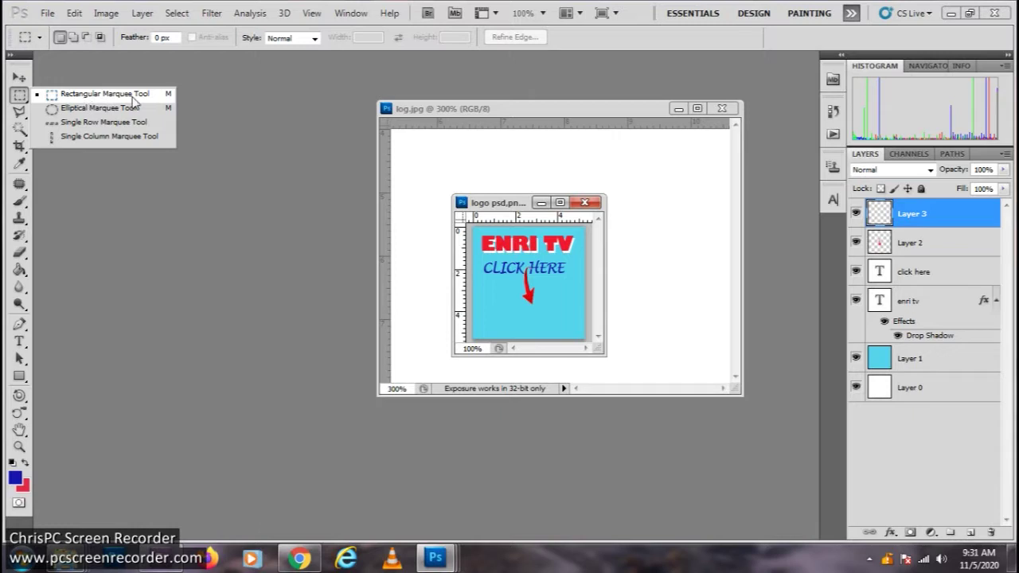
left_click(67, 99)
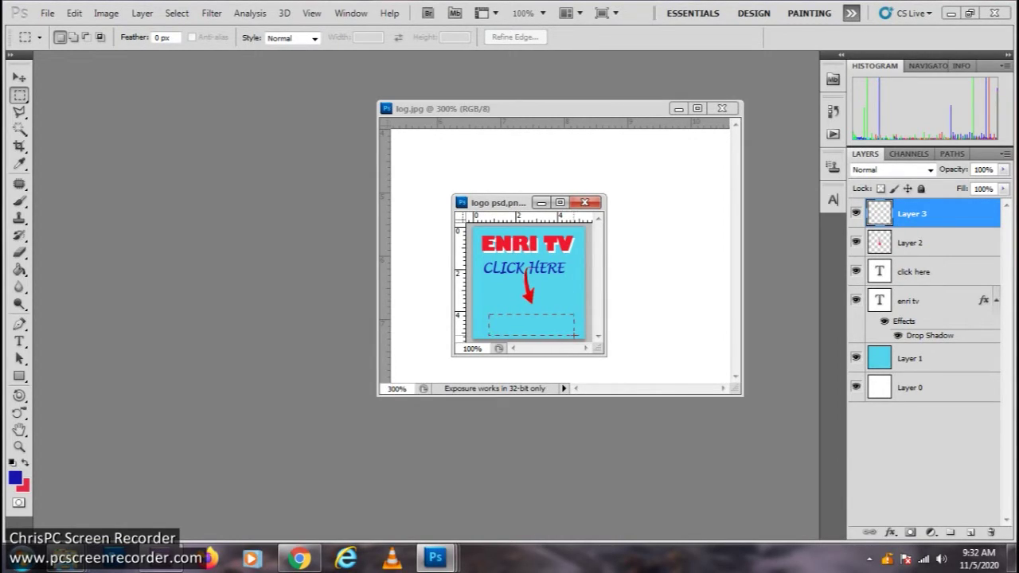
left_click_drag(575, 336, 575, 337)
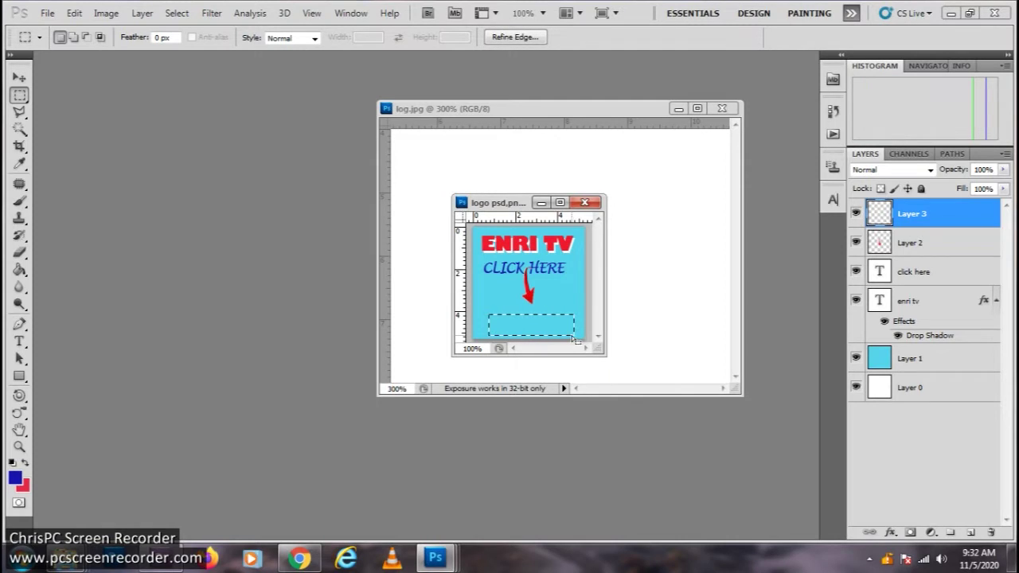
key("x")
key("g")
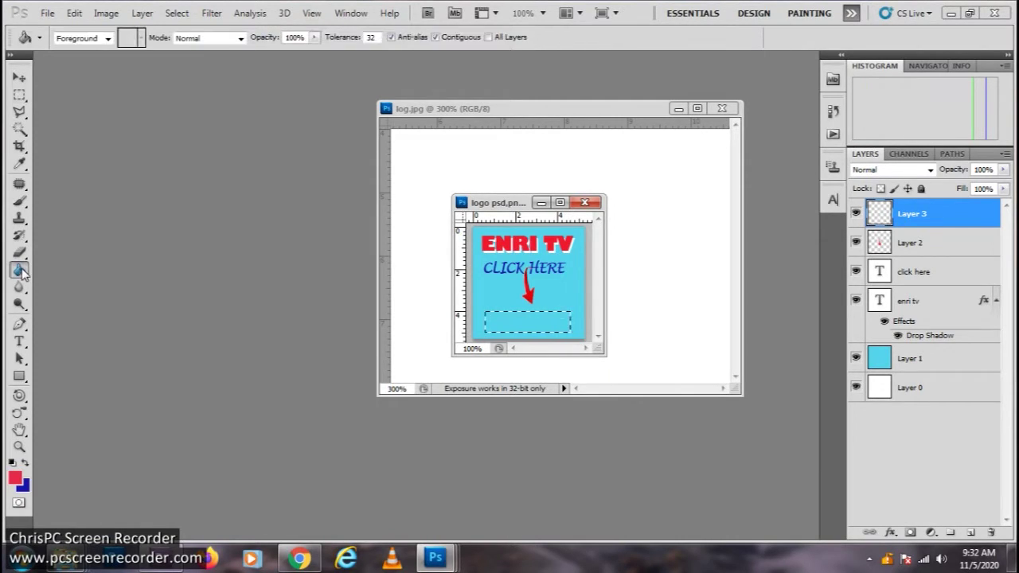
left_click(499, 324)
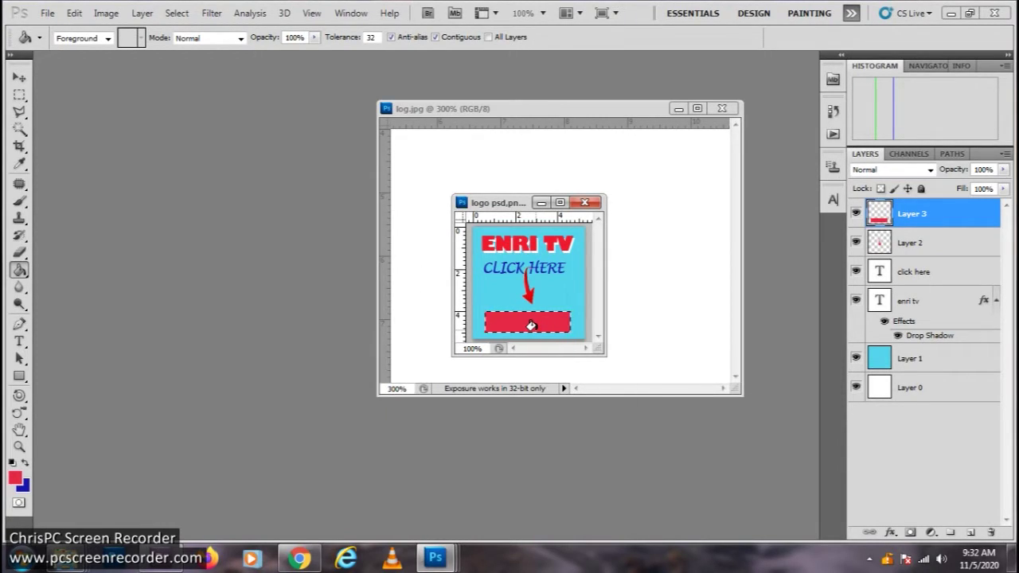
Step: Deselect the red bar and add an empty Layer 4 above it
left_click(19, 77)
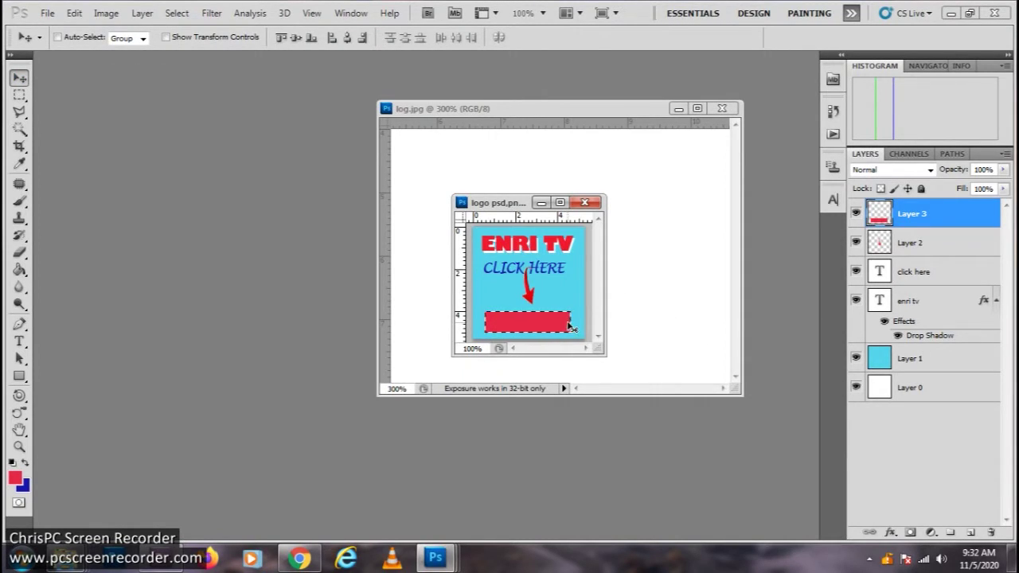
key("ctrl+d")
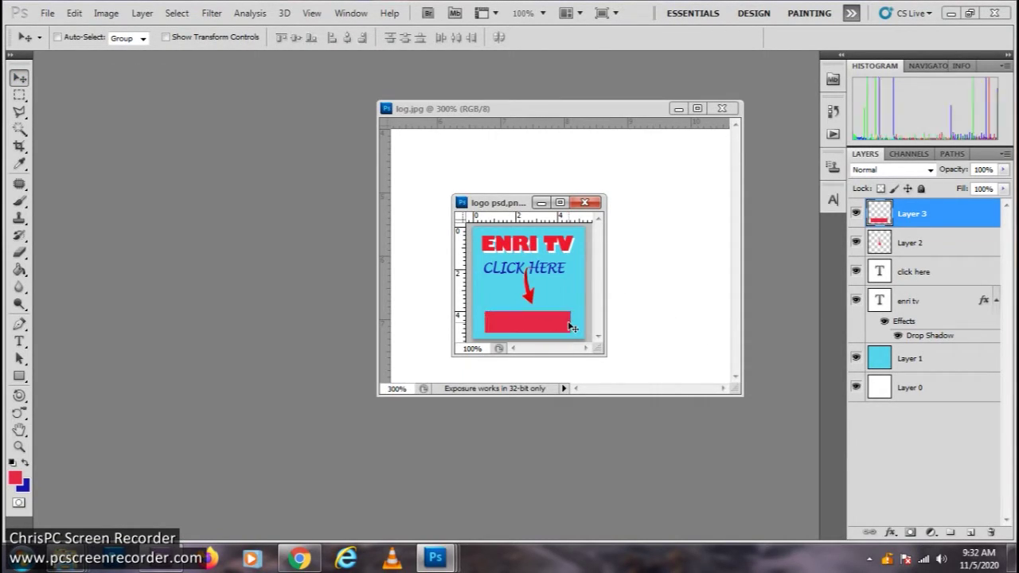
key("ctrl+z")
key("g")
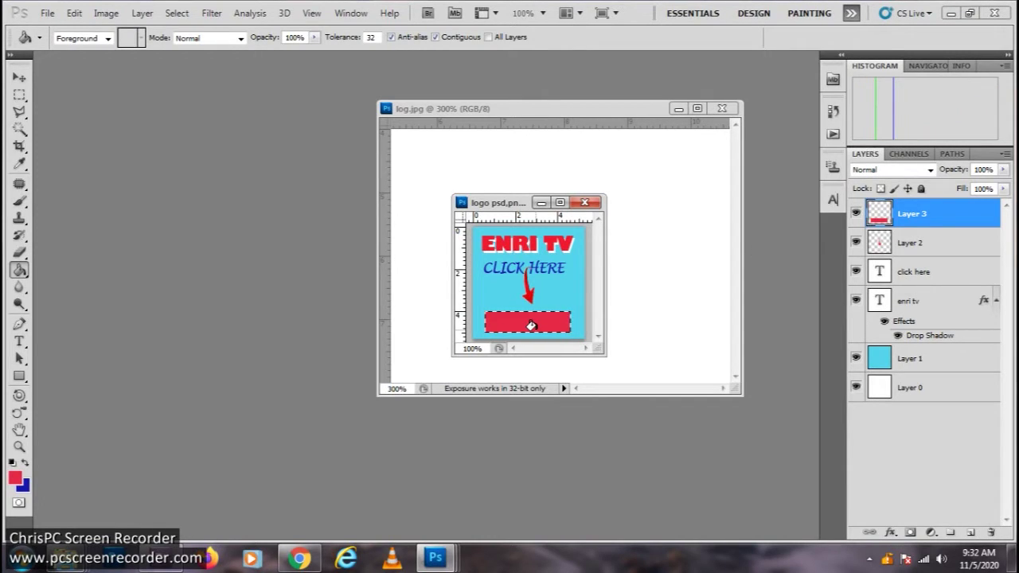
left_click(19, 77)
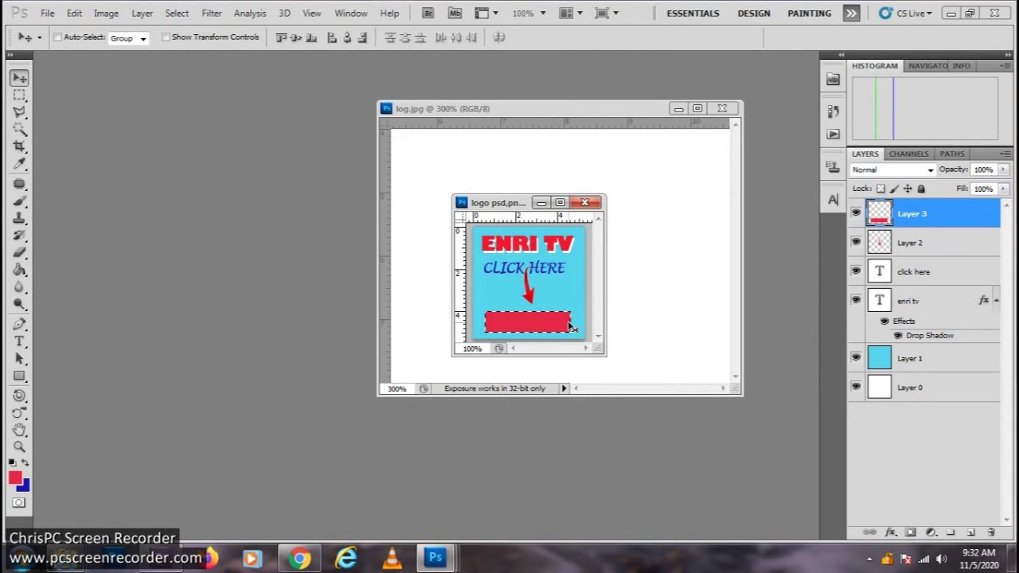
key("ctrl+d")
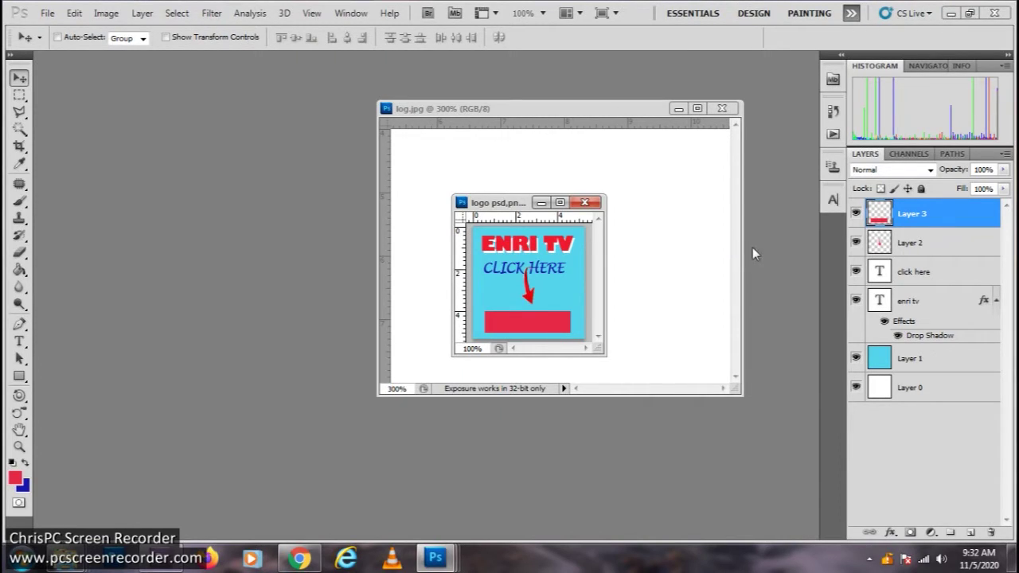
left_click(970, 532)
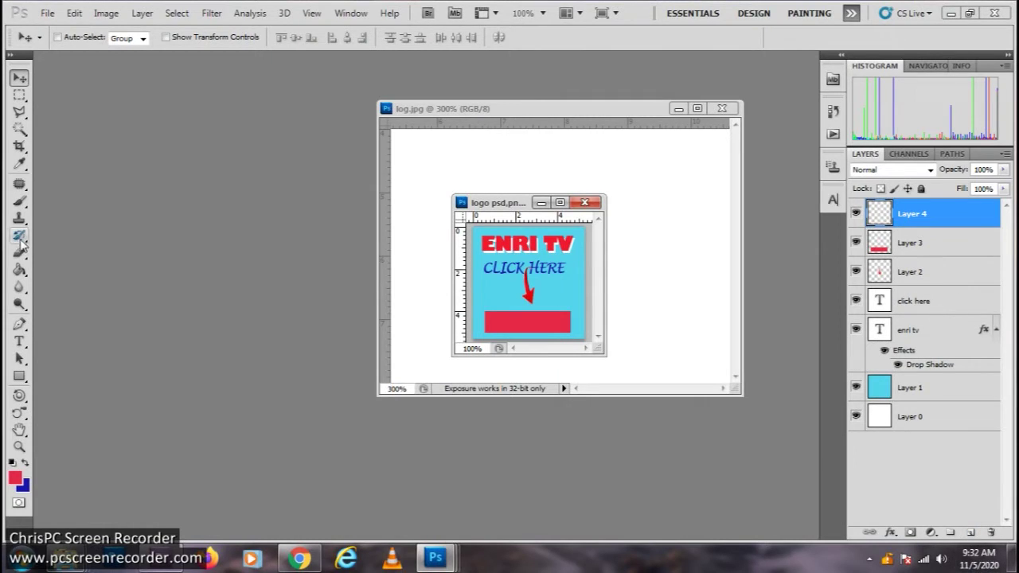
Step: Type white SUBSCRIBE text on the red bar in the Annyeong Haseyo font
left_click(19, 341)
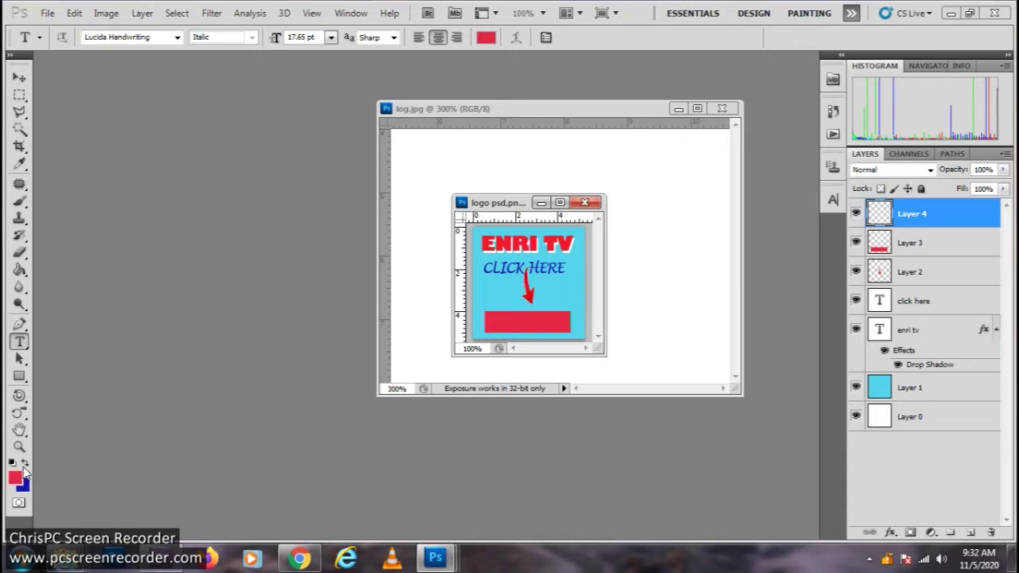
left_click(13, 463)
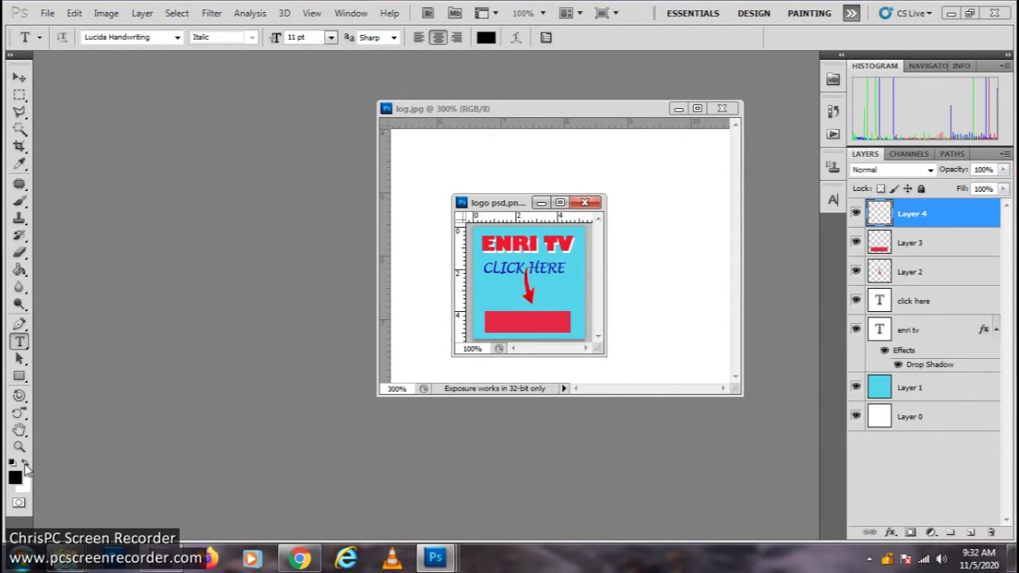
left_click(24, 465)
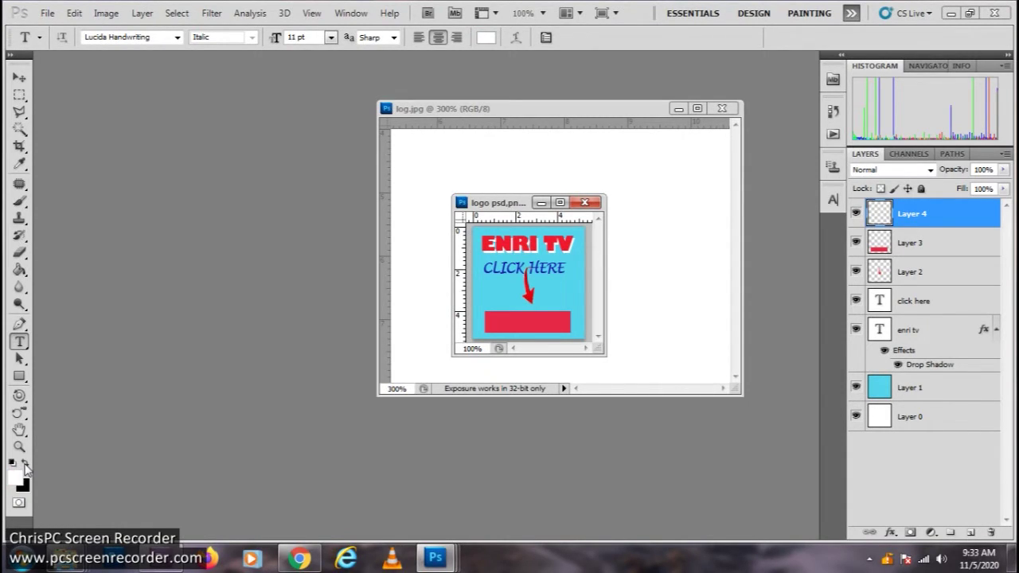
left_click(502, 322)
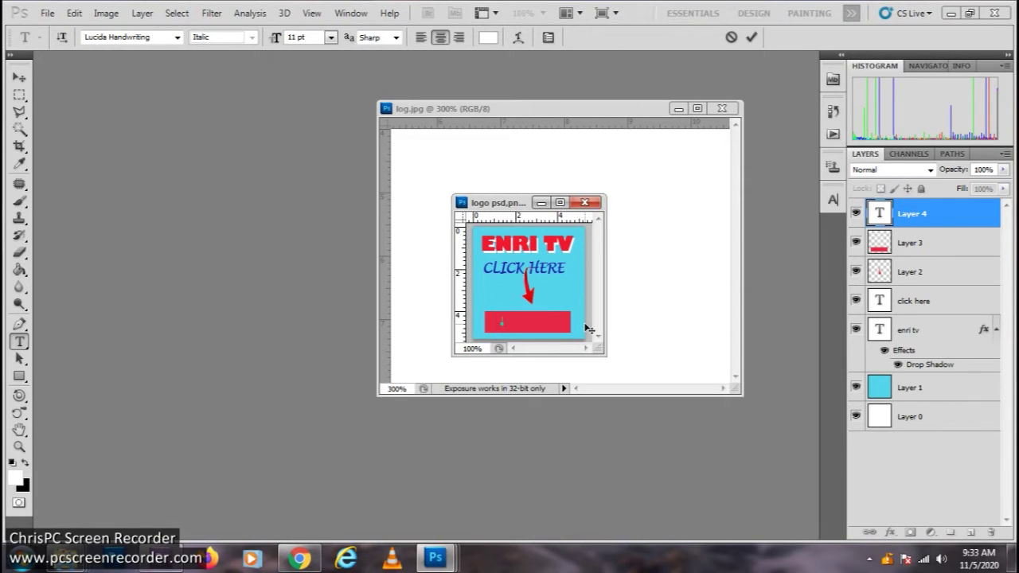
left_click(155, 36)
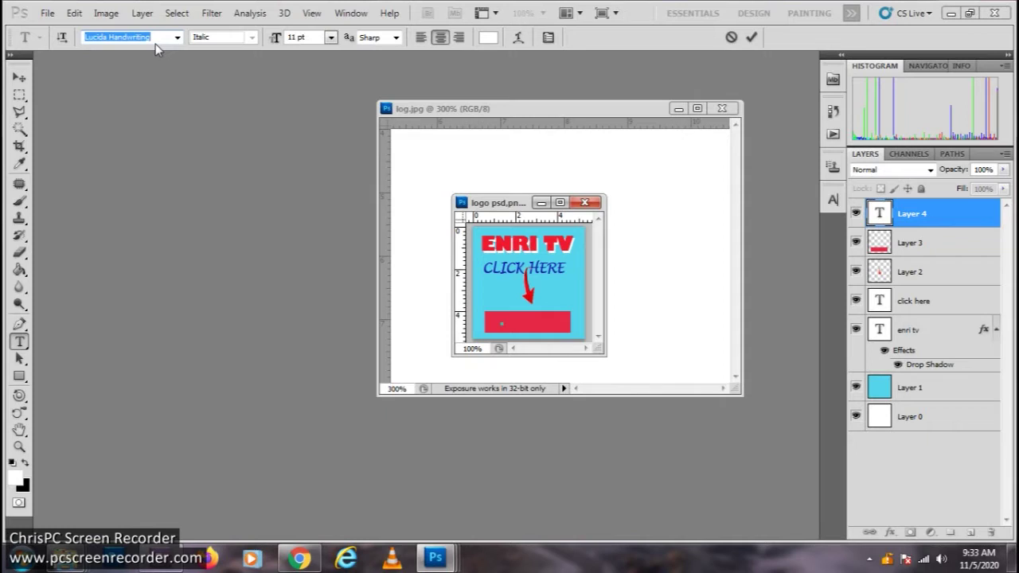
type("a")
left_click(517, 323)
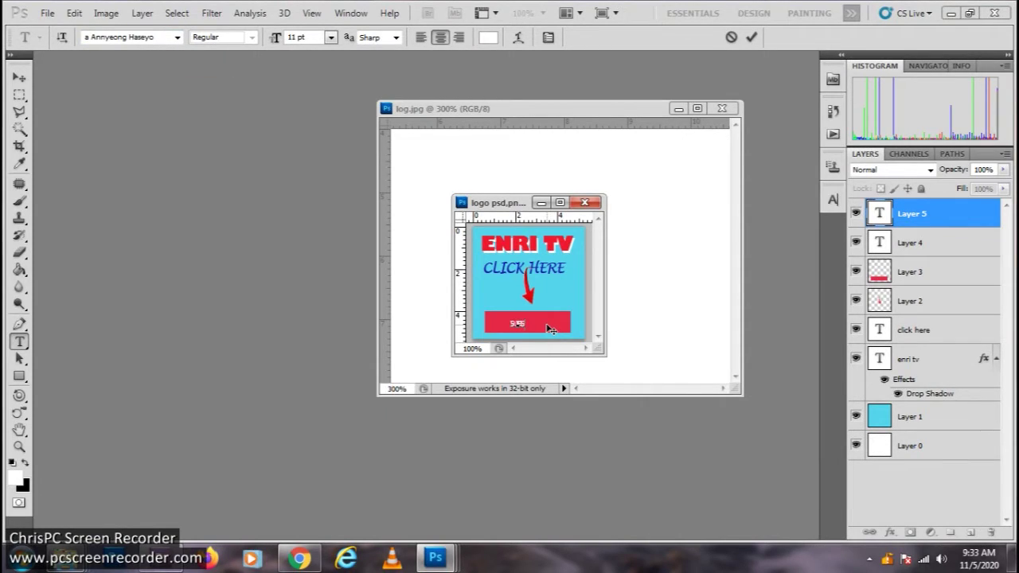
type("SUSCRI")
type("BE")
left_click(19, 78)
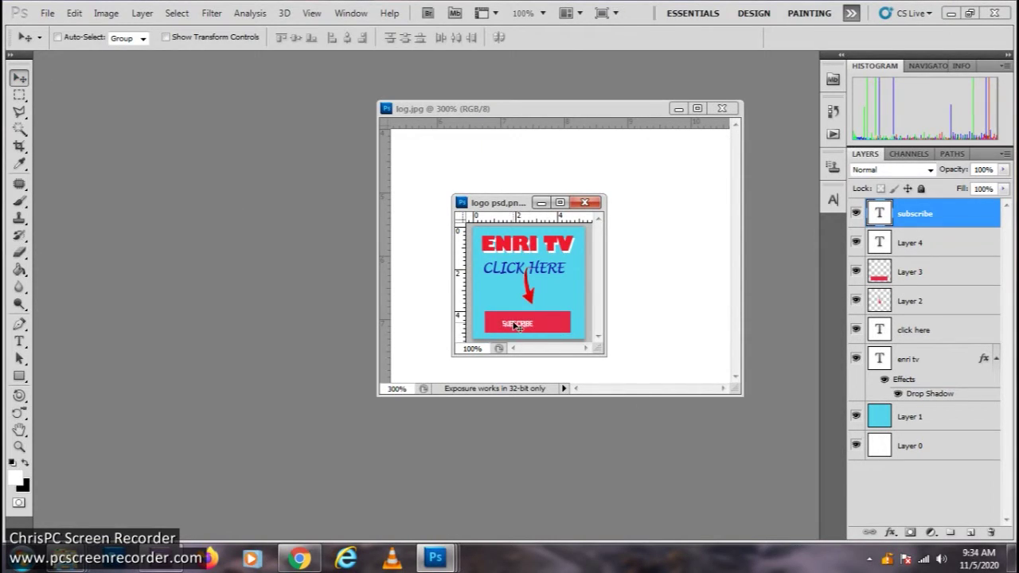
Step: Enlarge the SUBSCRIBE text to about 246% so it spans the red bar
key("ctrl+t")
mouse_move(537, 317)
left_mouse_down()
mouse_move(578, 305)
mouse_move(522, 320)
left_mouse_up()
key("Return")
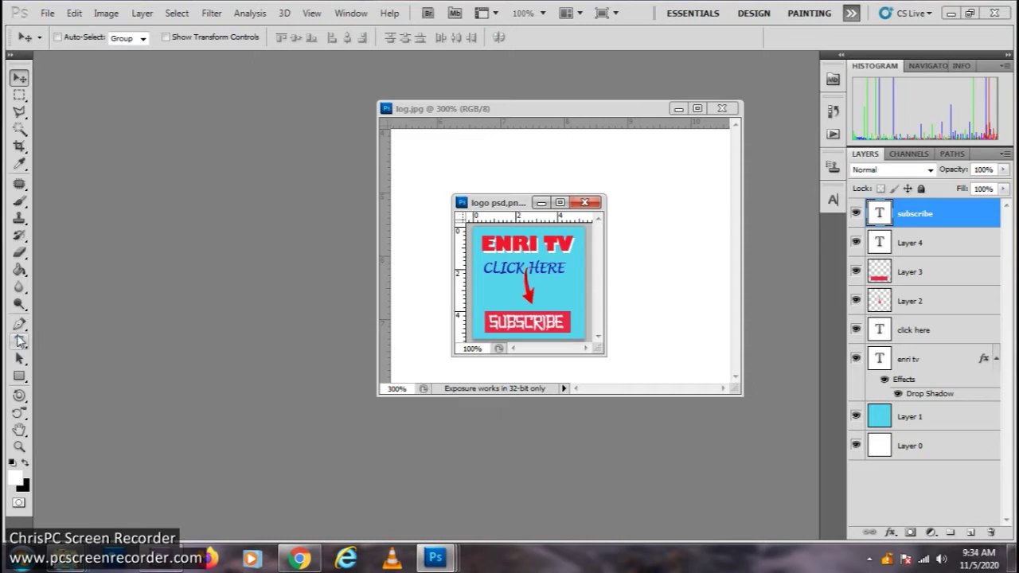
left_click(20, 341)
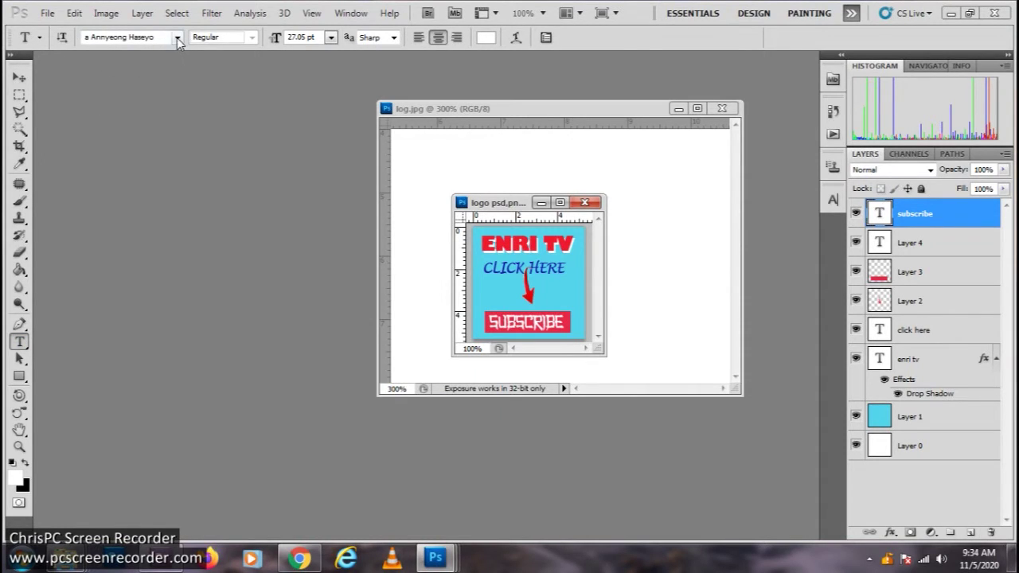
Step: Set SUBSCRIBE in Adventure at 87.49%, centred on the bar, and close log.jpg
left_click(178, 40)
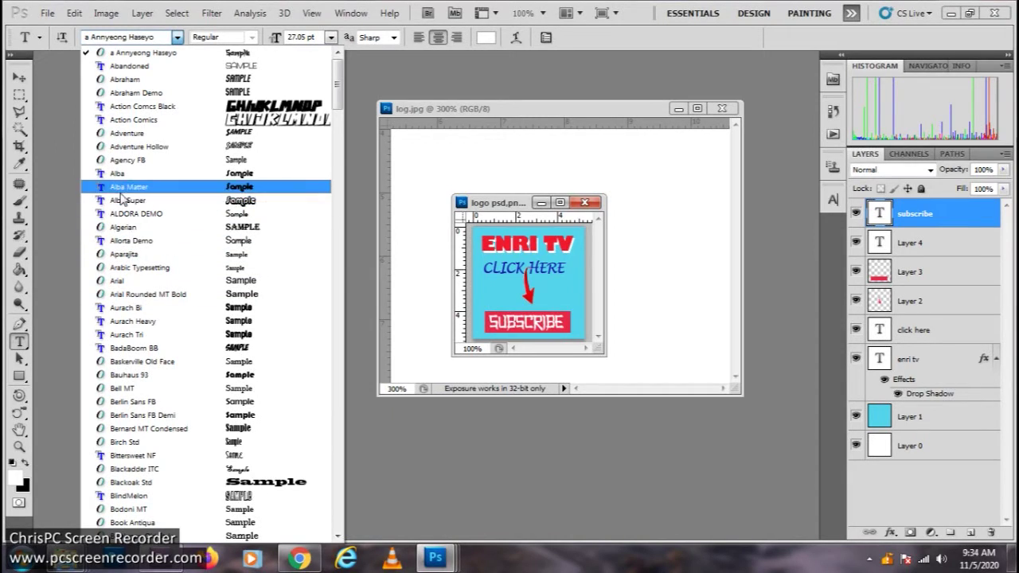
left_click(126, 133)
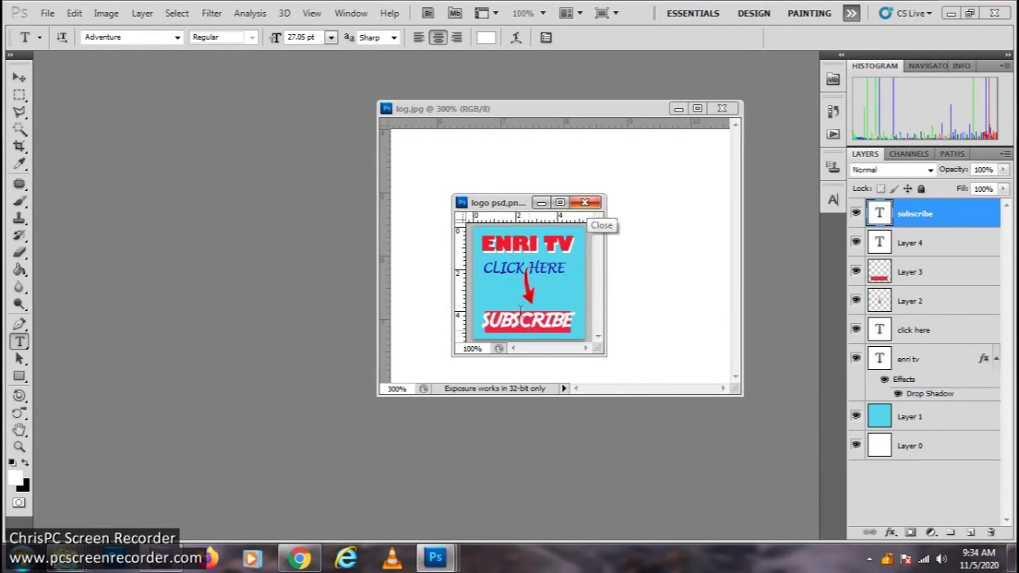
left_click(19, 77)
key("ctrl+t")
left_click_drag(577, 310, 570, 313)
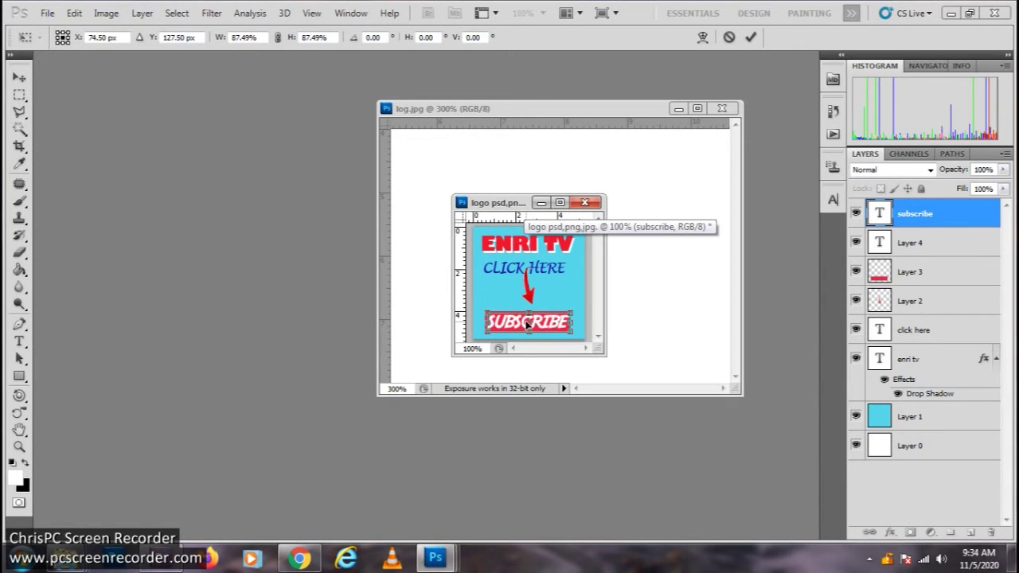
key("Return")
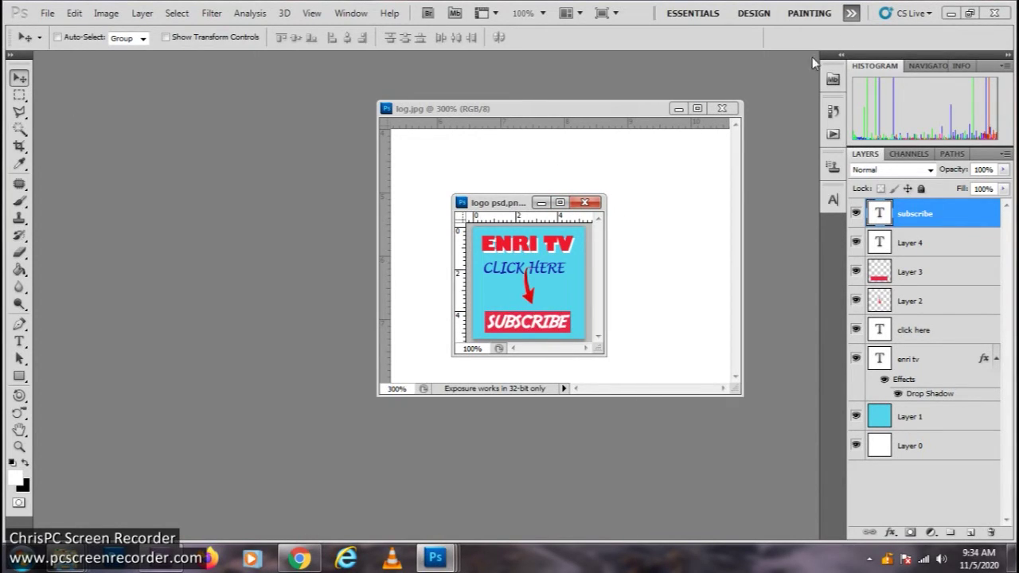
left_click(721, 108)
left_click_drag(513, 203, 424, 165)
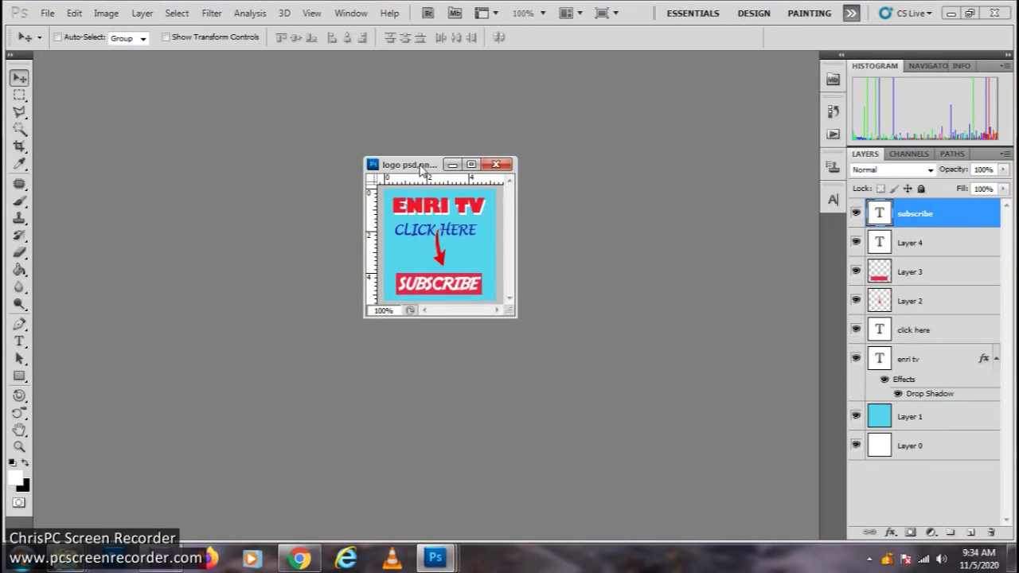
Step: Zoom in to inspect the logo's text and arrow, then zoom back out to the whole logo
key("ctrl+plus")
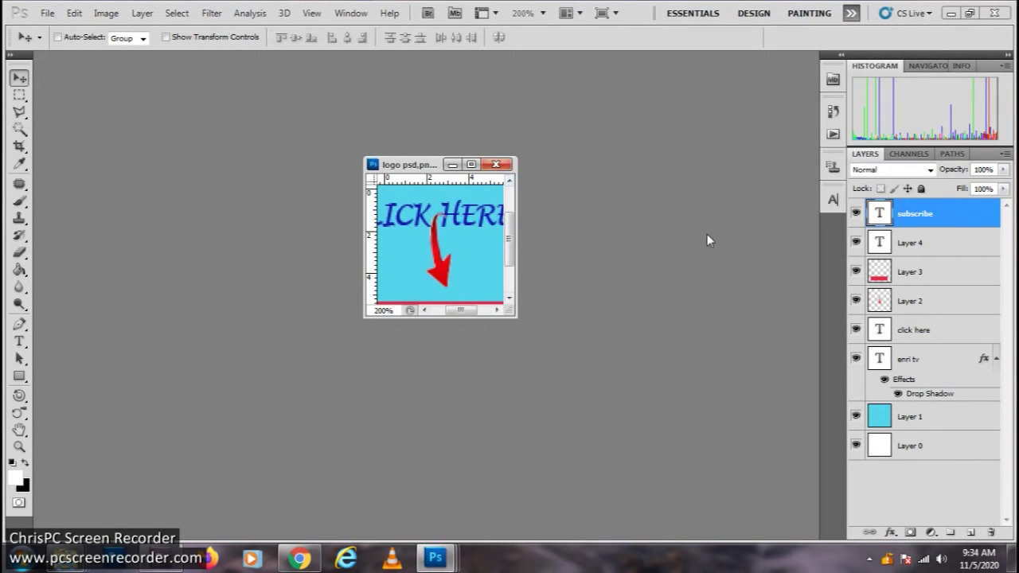
key("ctrl+minus")
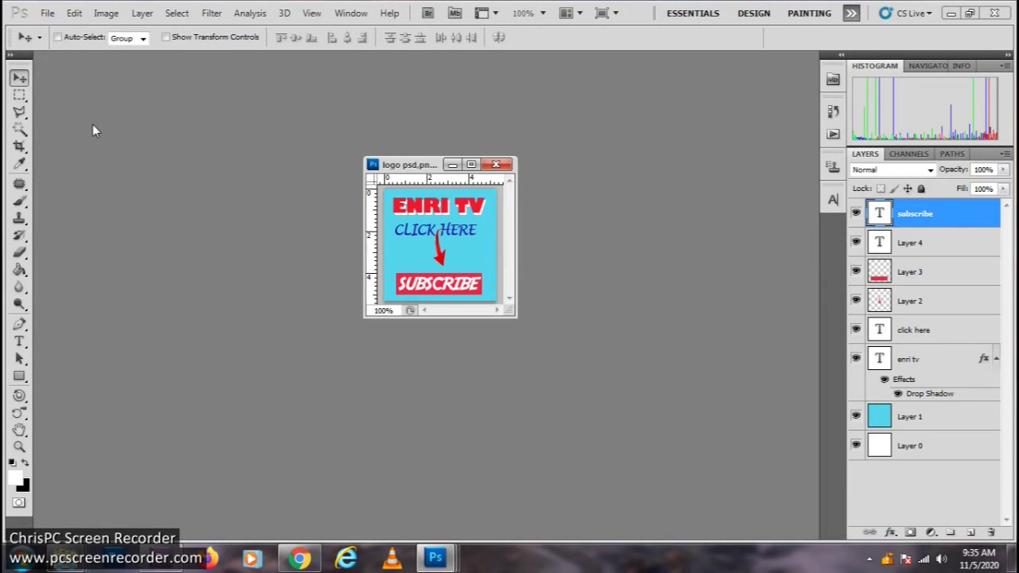
left_click(47, 13)
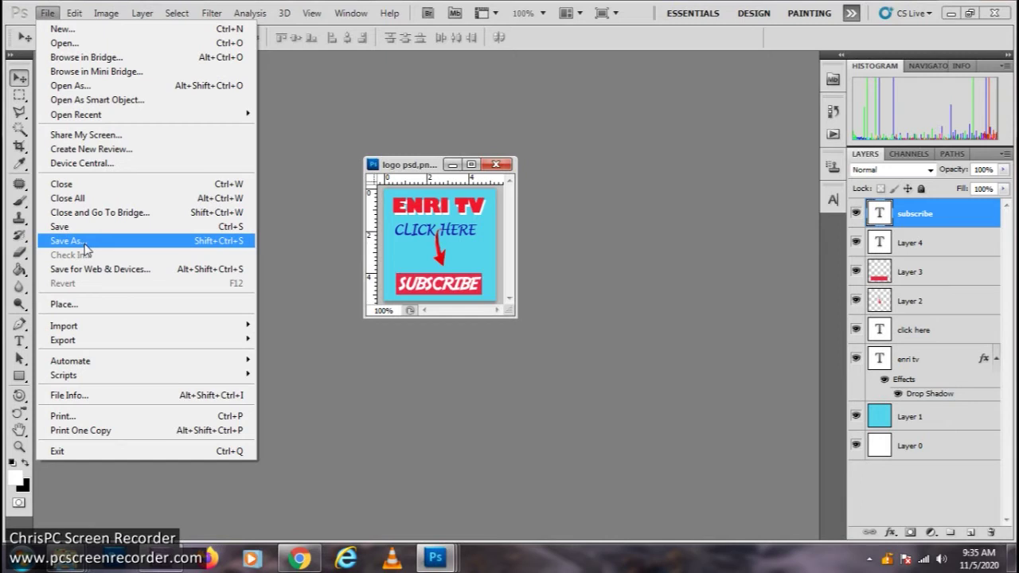
Step: Save the logo as a layered PSD named 'logo psd..final' with Maximize Compatibility on
left_click(68, 241)
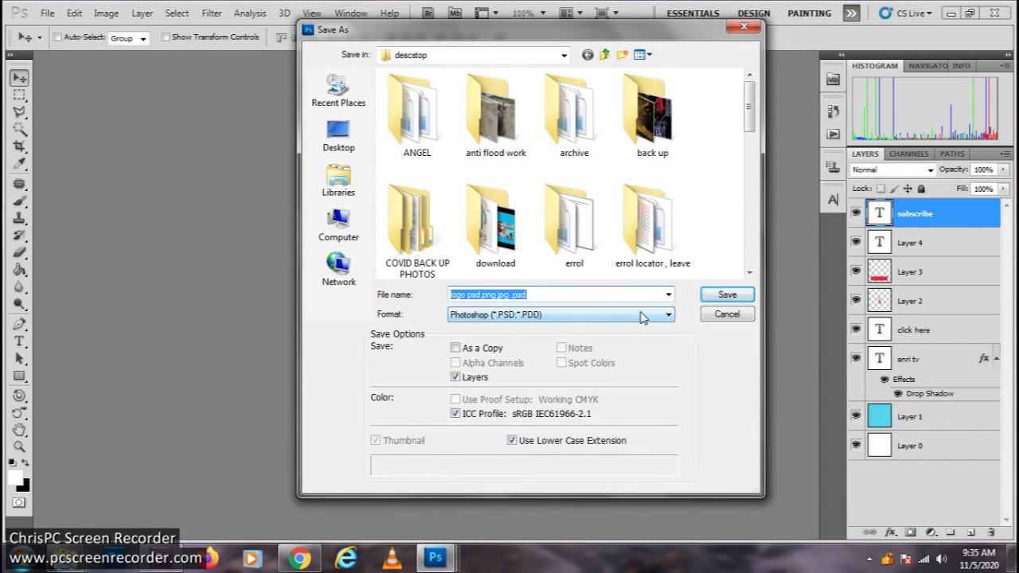
left_click(538, 294)
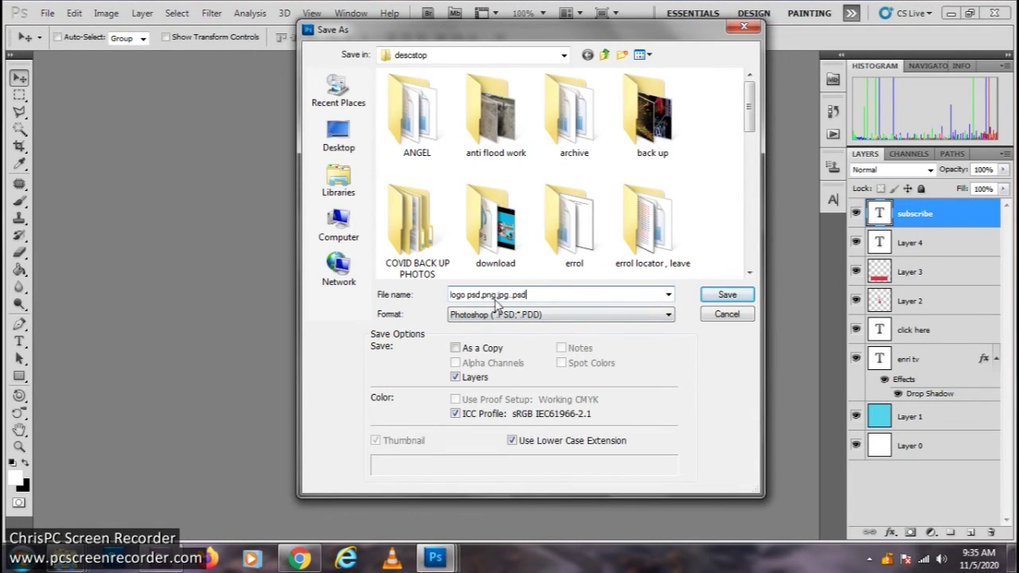
key("BackSpace")
key("BackSpace")
key("BackSpace")
key("BackSpace")
key("BackSpace")
key("BackSpace")
key("BackSpace")
key("BackSpace")
left_click(509, 295)
type(".final")
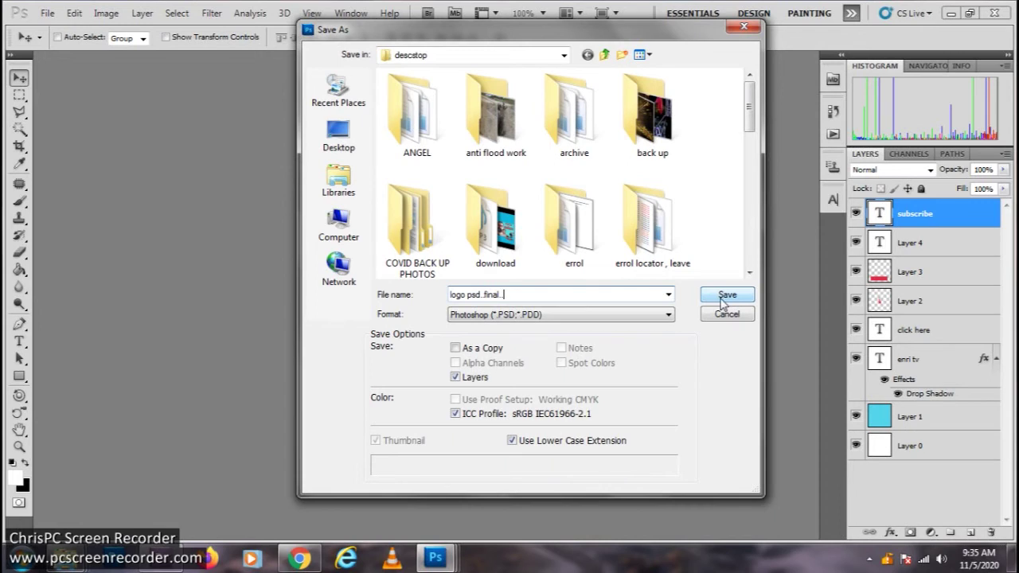
left_click(723, 301)
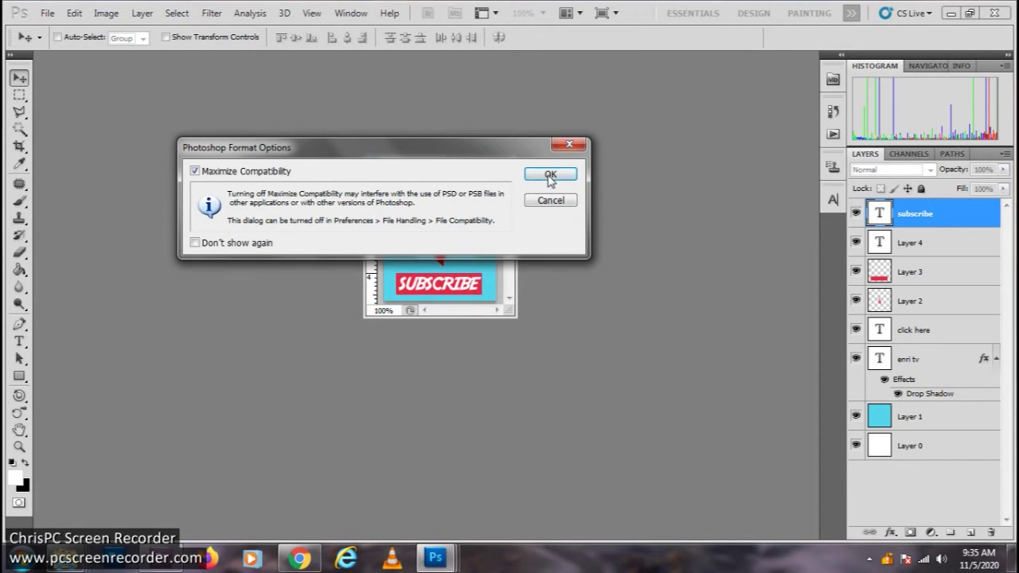
left_click(550, 177)
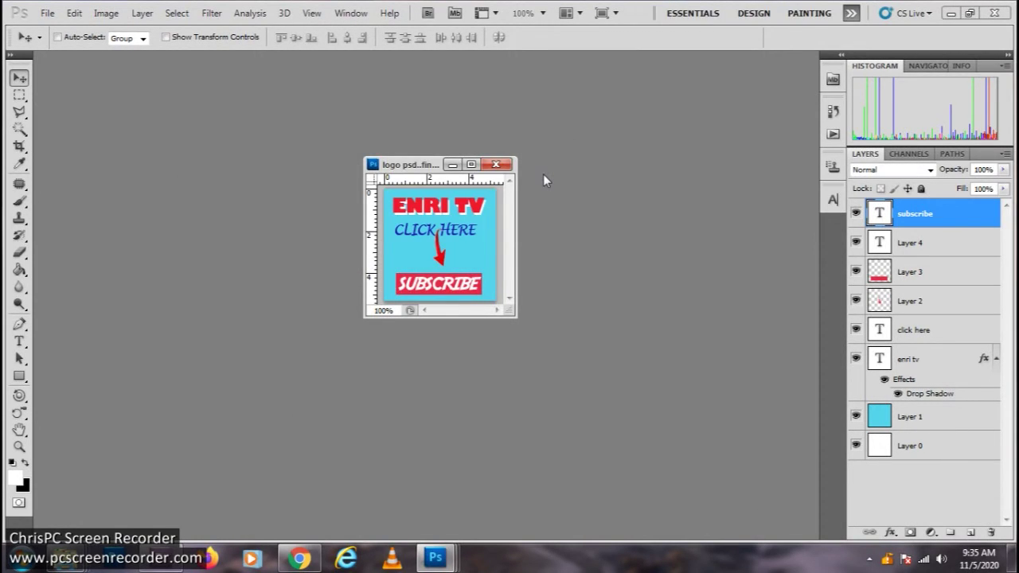
left_click(47, 13)
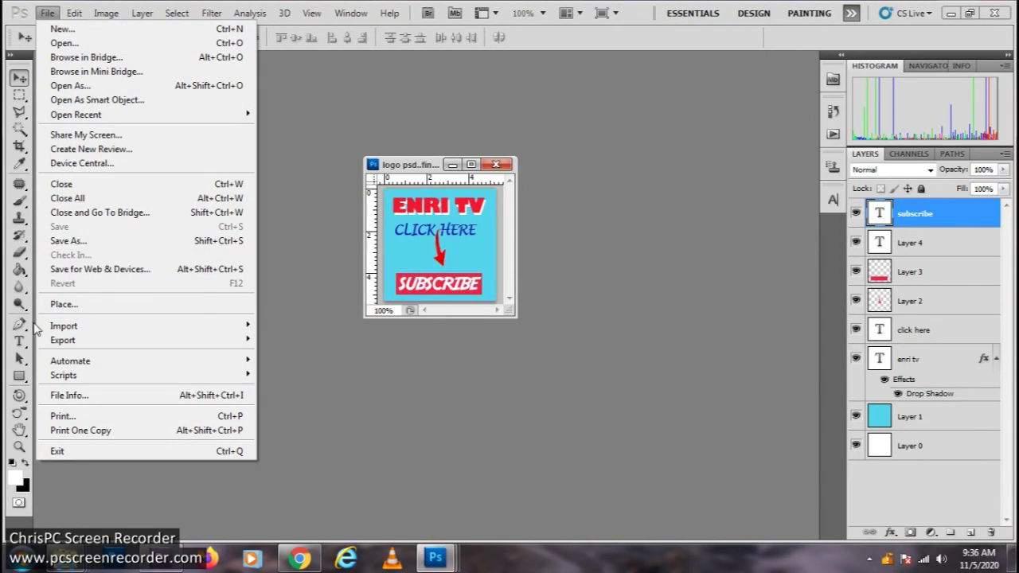
Step: In Save for Web & Devices, keep PNG-24 format with Transparency enabled
left_click(96, 273)
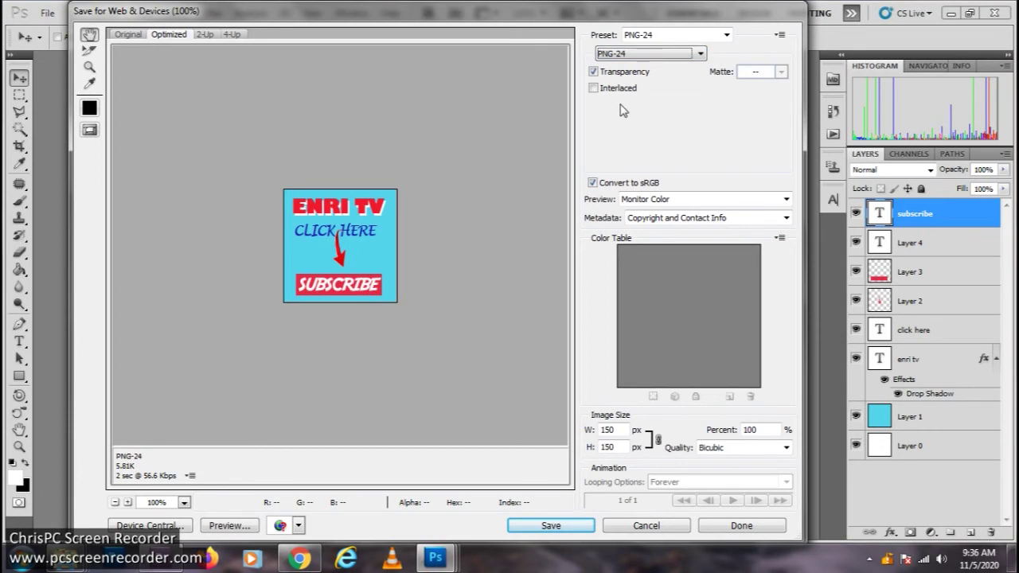
left_click(594, 72)
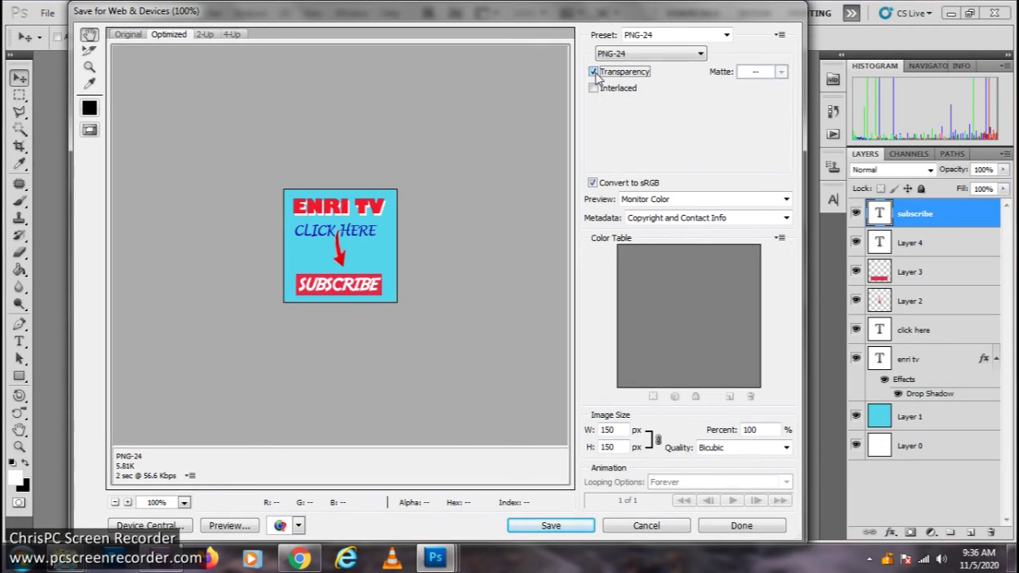
left_click(649, 53)
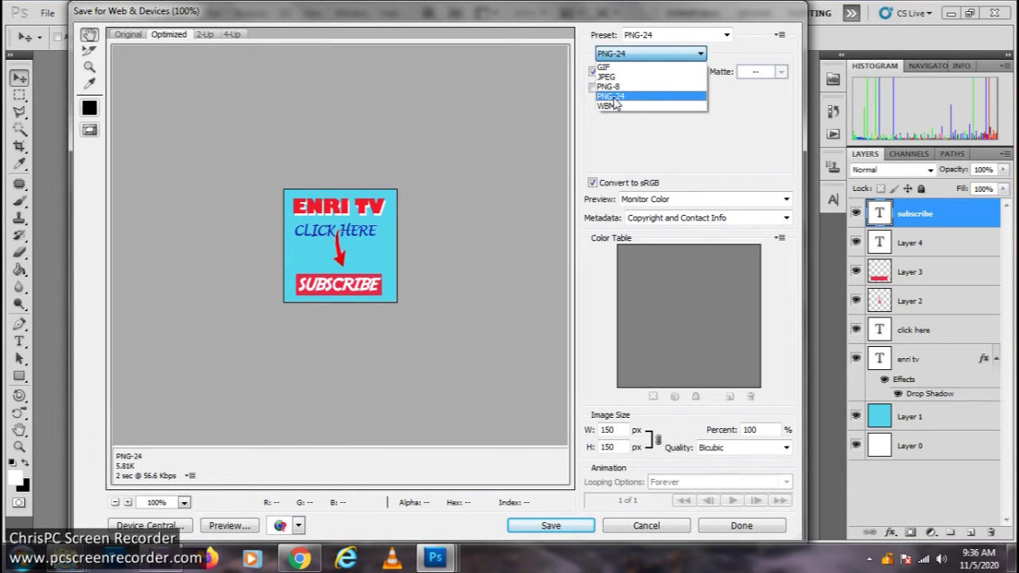
left_click(613, 97)
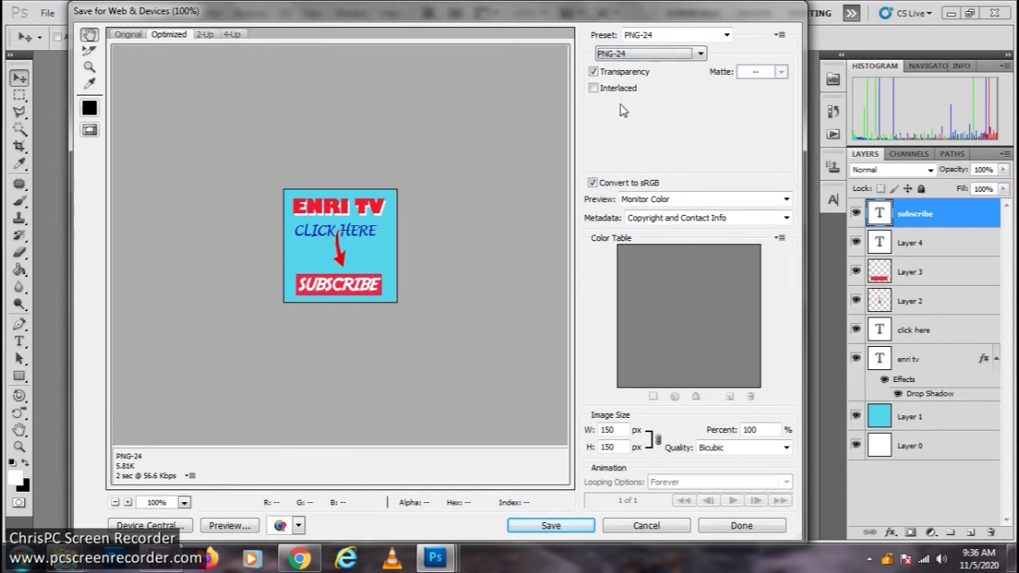
left_click(621, 53)
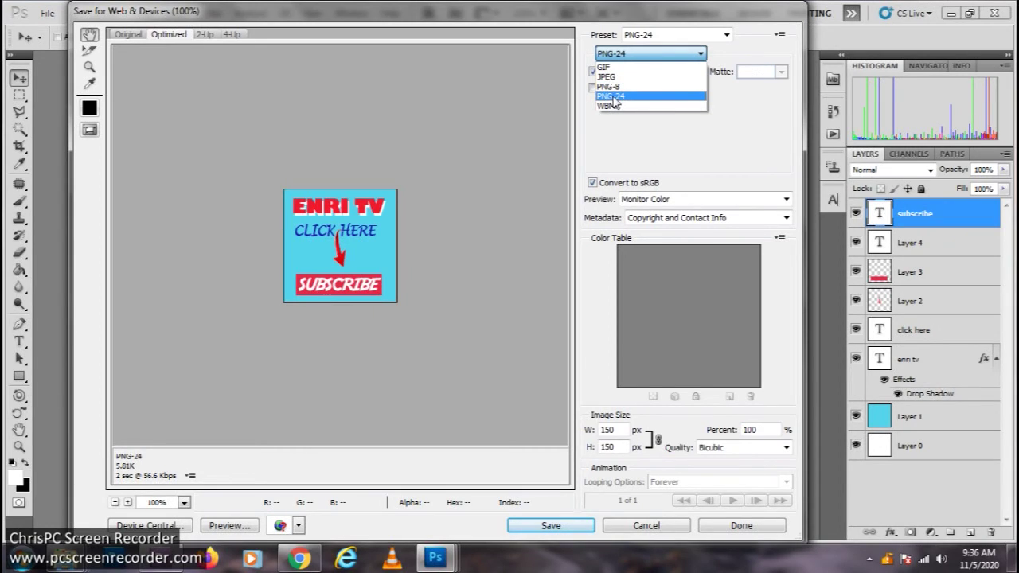
left_click(613, 97)
Step: Save the PNG-24 export to the desktop folder as 'logo-.png final'
left_click(563, 528)
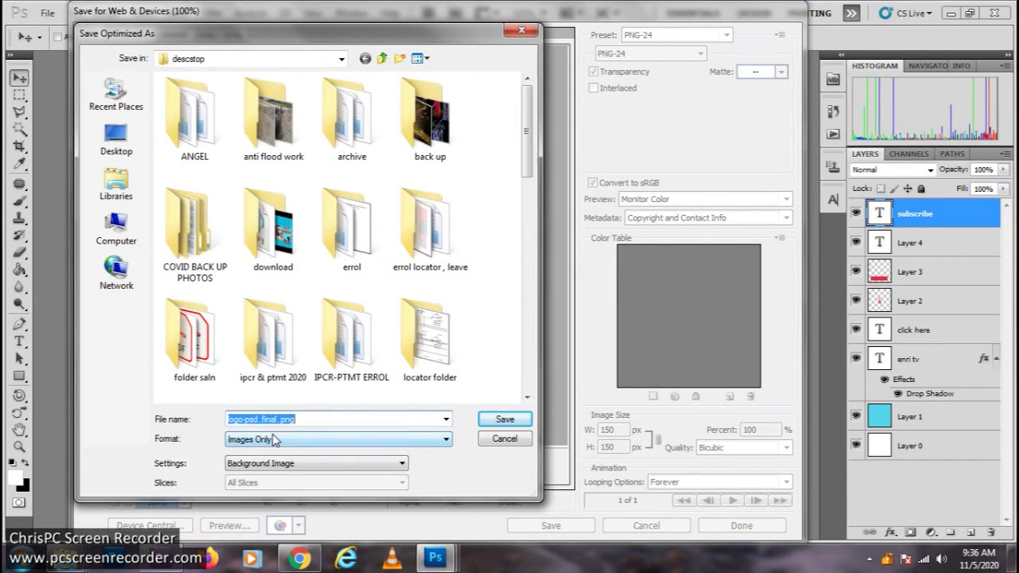
left_click(302, 420)
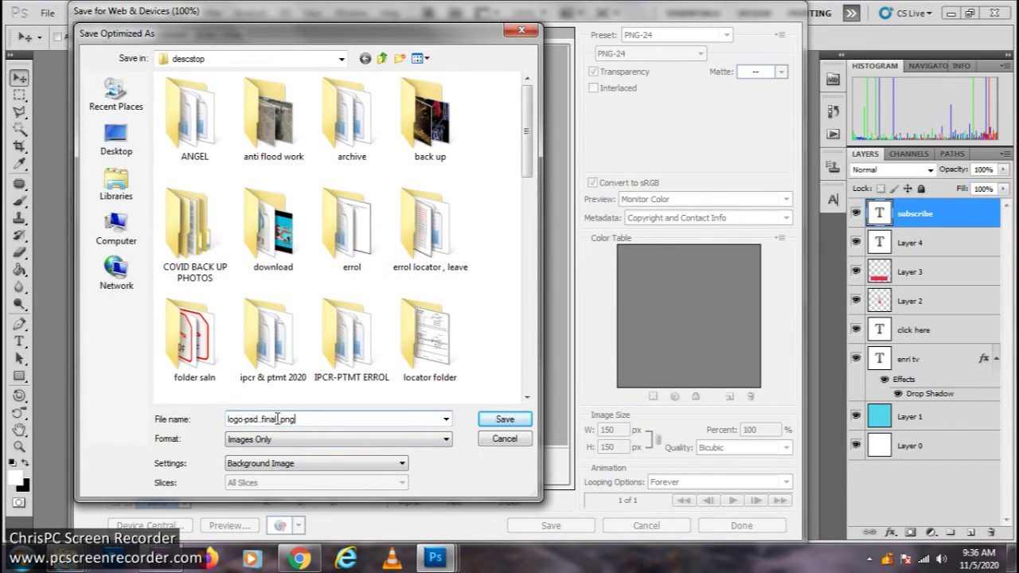
key("Return")
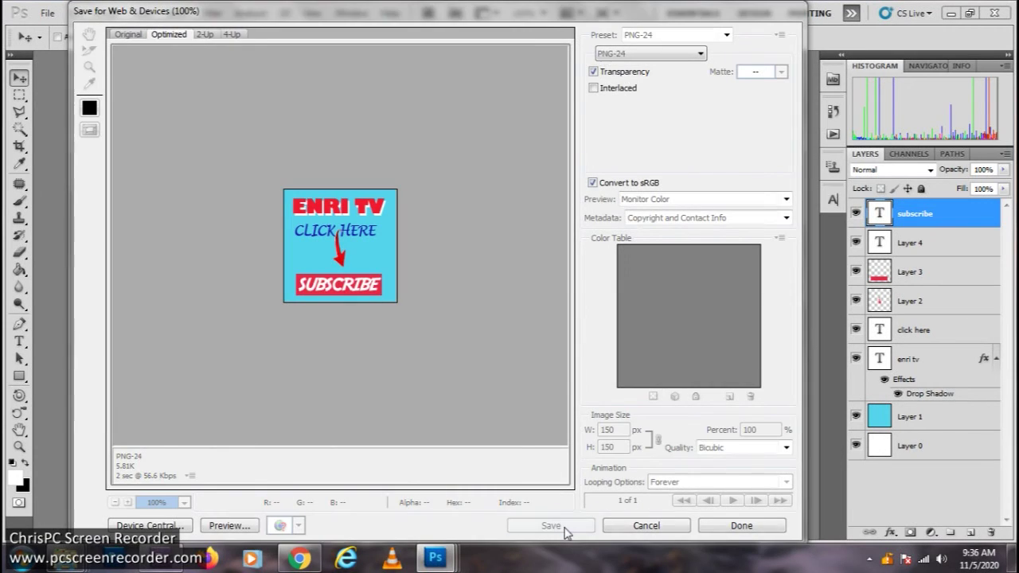
left_click(567, 532)
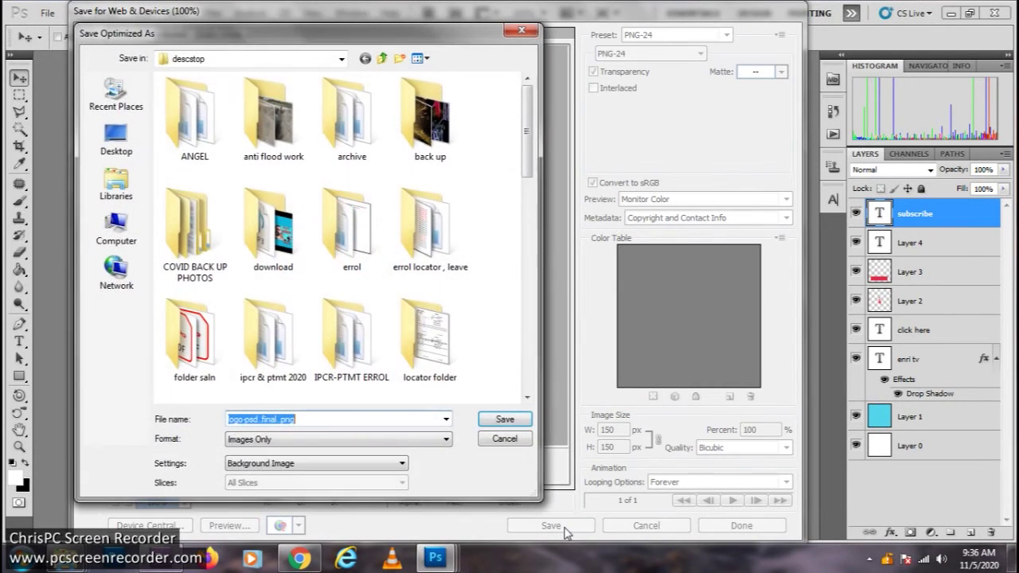
left_click(302, 420)
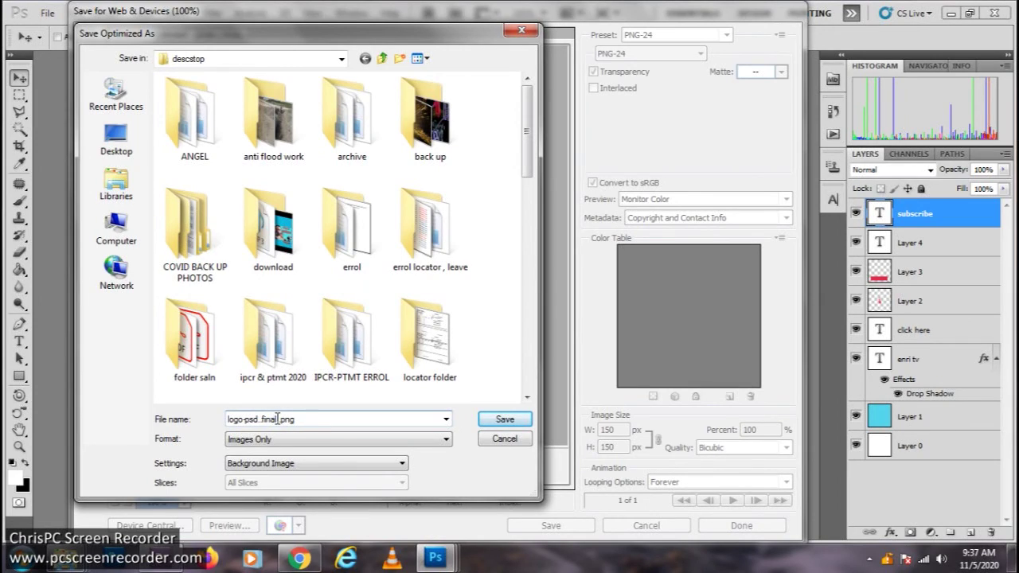
left_click(276, 419)
key("BackSpace")
key("BackSpace")
key("BackSpace")
key("BackSpace")
key("BackSpace")
key("BackSpace")
key("BackSpace")
key("BackSpace")
key("BackSpace")
left_click(505, 419)
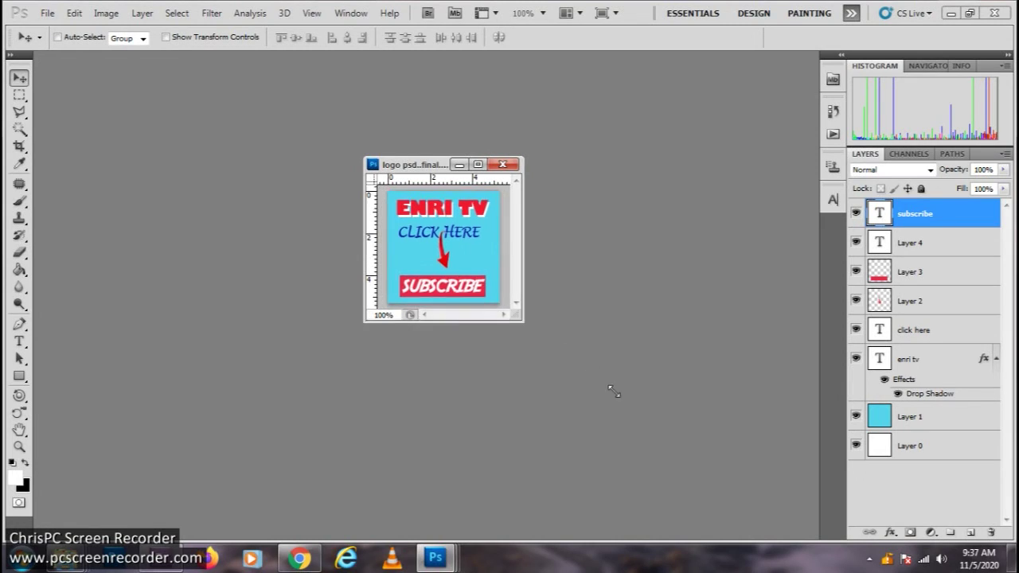
left_click_drag(514, 316, 624, 417)
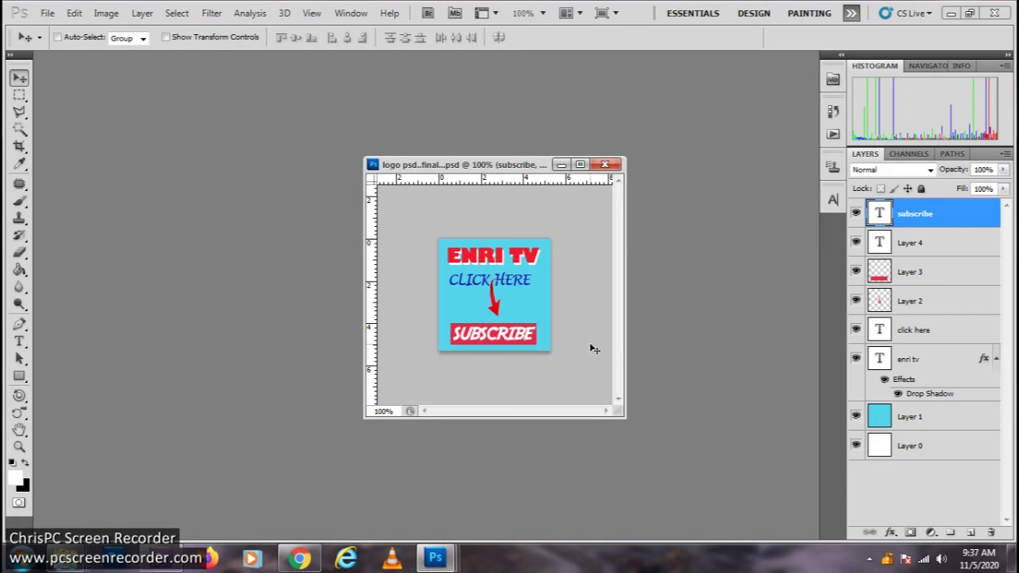
left_click_drag(443, 165, 307, 140)
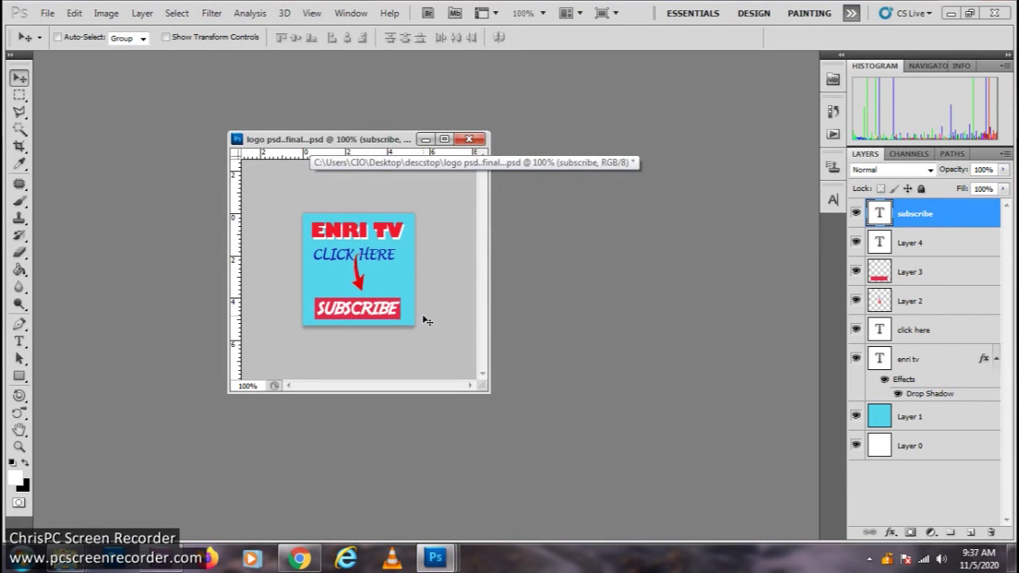
key("ctrl+plus")
key("ctrl+minus")
key("ctrl+plus")
key("ctrl+minus")
key("ctrl+plus")
key("ctrl+minus")
key("ctrl+plus")
key("ctrl+minus")
key("ctrl+plus")
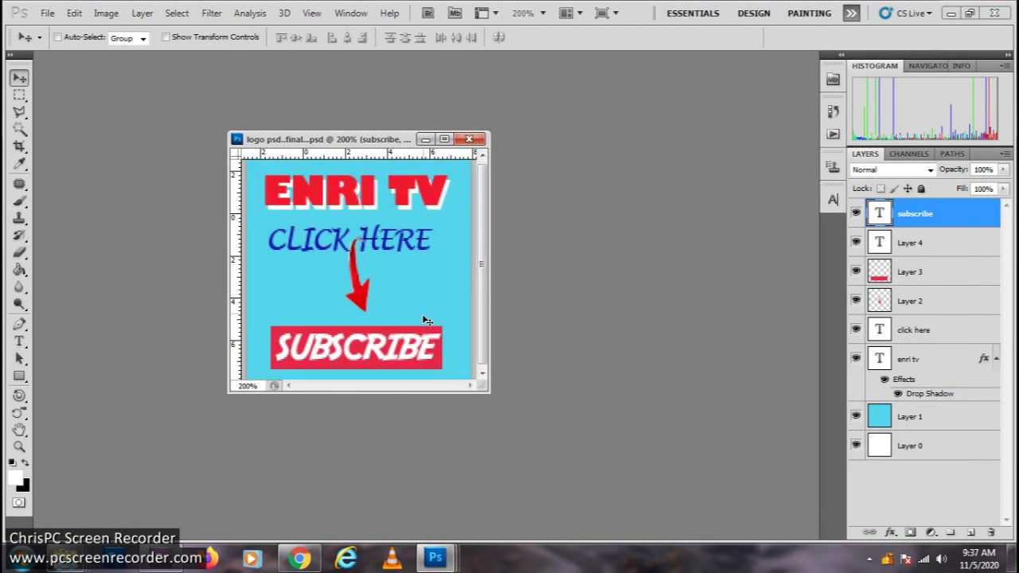
key("ctrl+minus")
key("ctrl+plus")
key("ctrl+minus")
key("ctrl+plus")
key("ctrl+minus")
key("ctrl+plus")
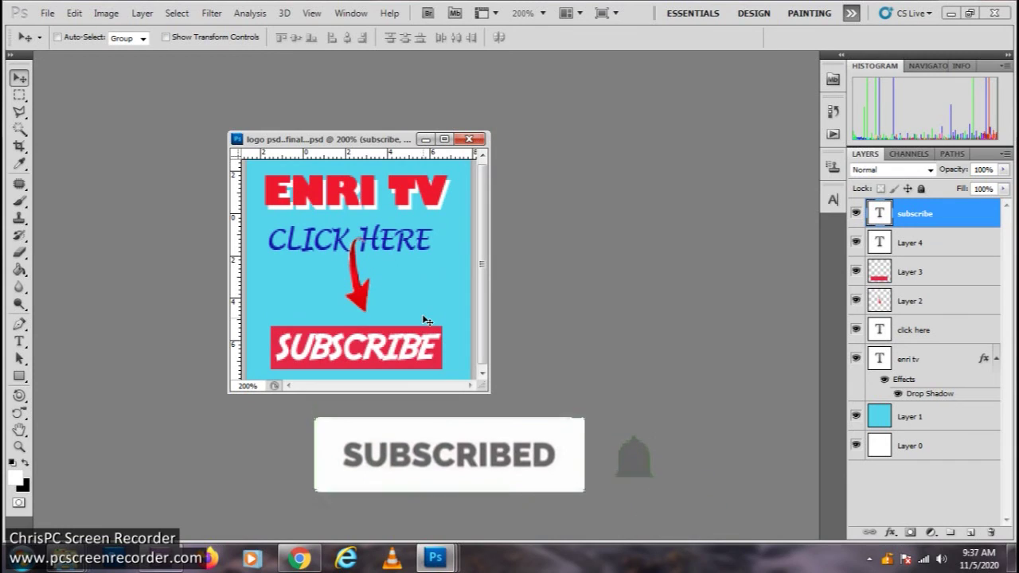
left_click_drag(485, 396, 491, 422)
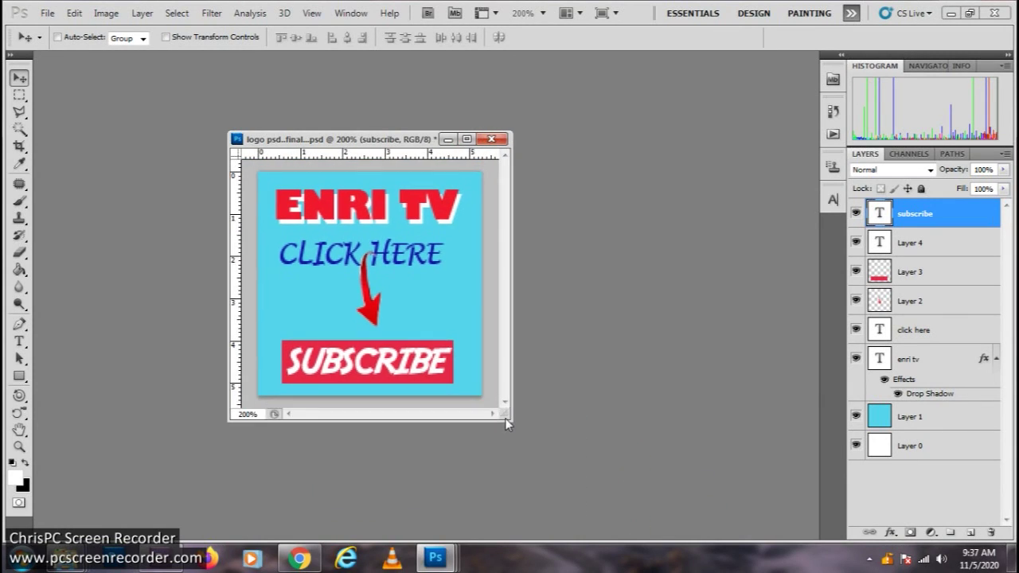